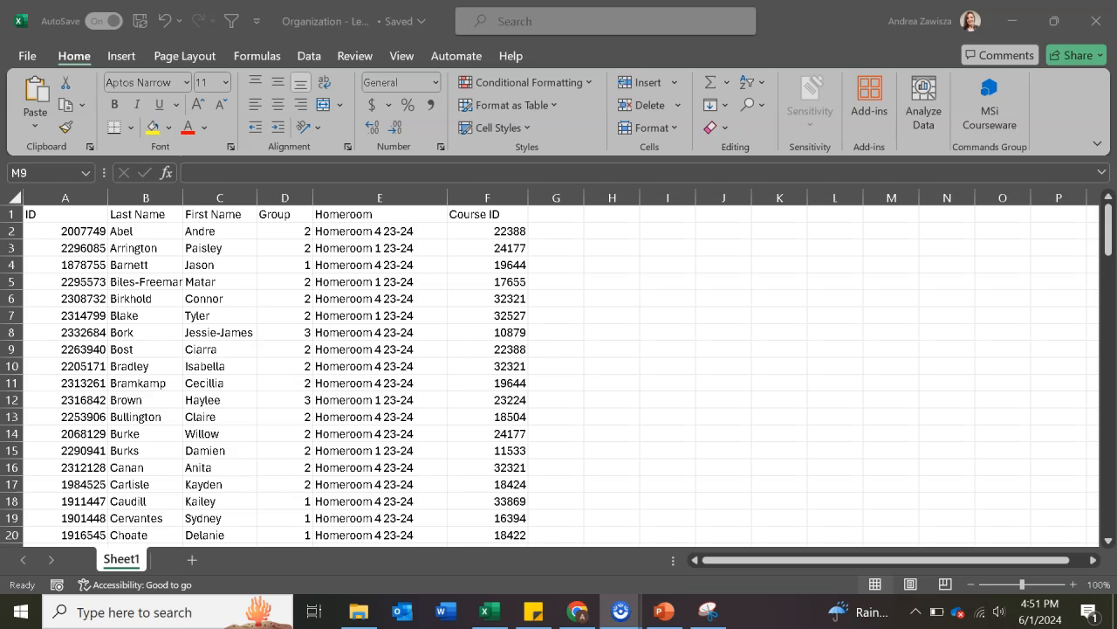
Step: Examine the student list's columns for ID, last name, first name, group, homeroom and course ID
left_click(54, 231)
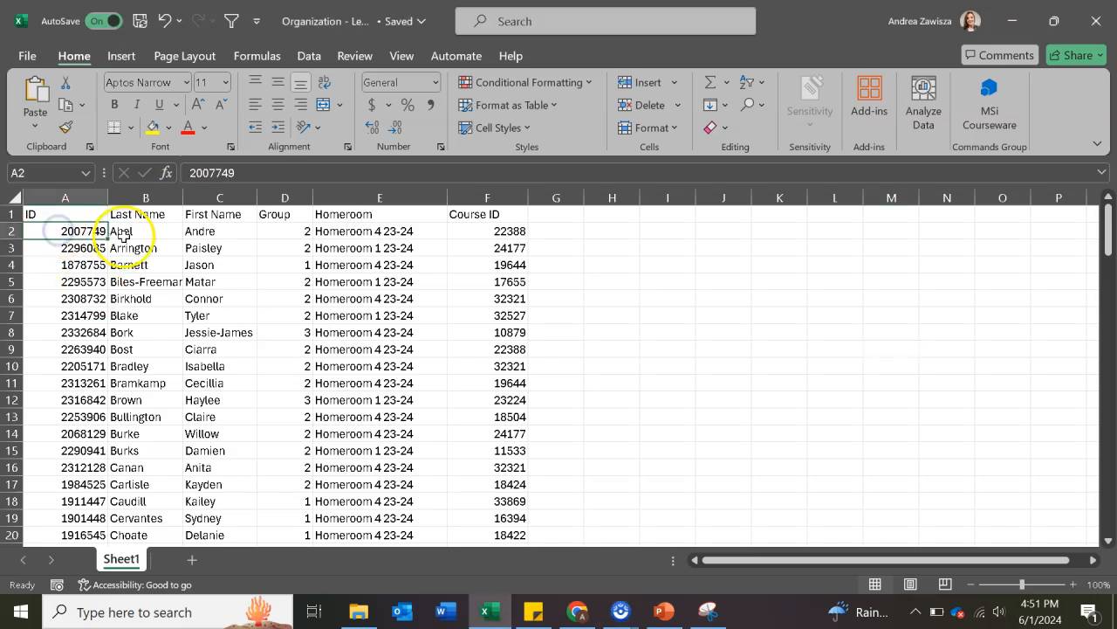
left_click(222, 231)
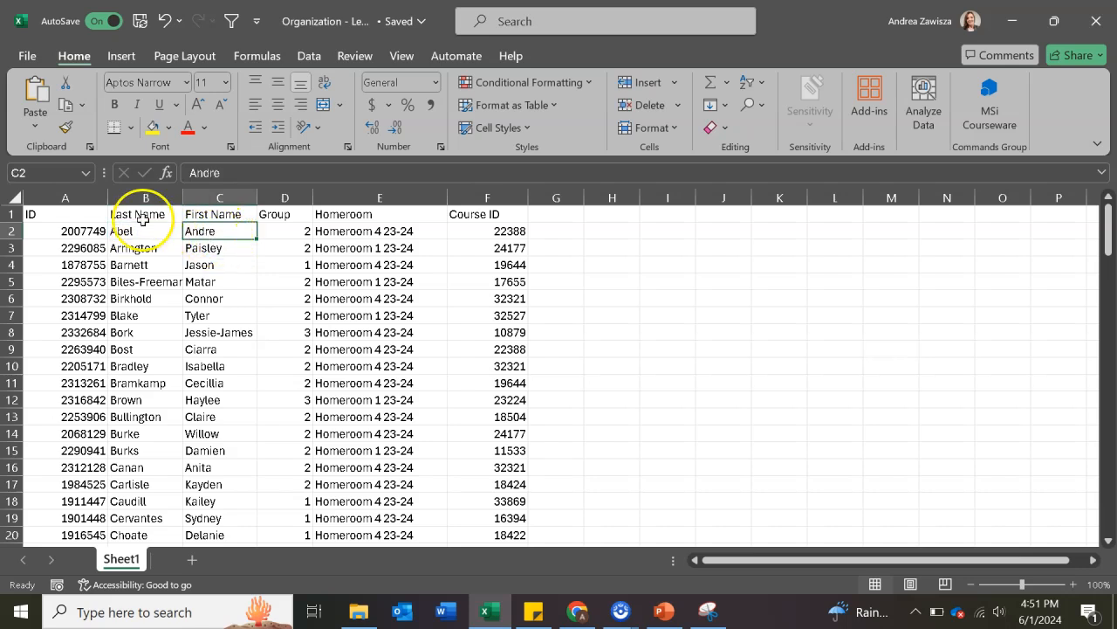
left_click(5, 213)
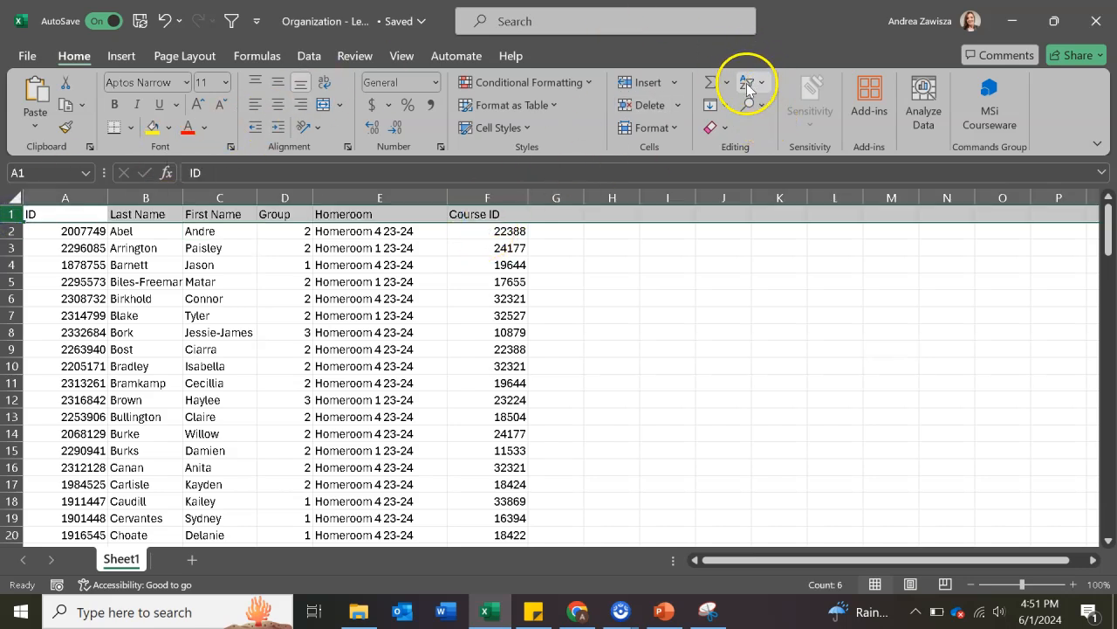
left_click(146, 230)
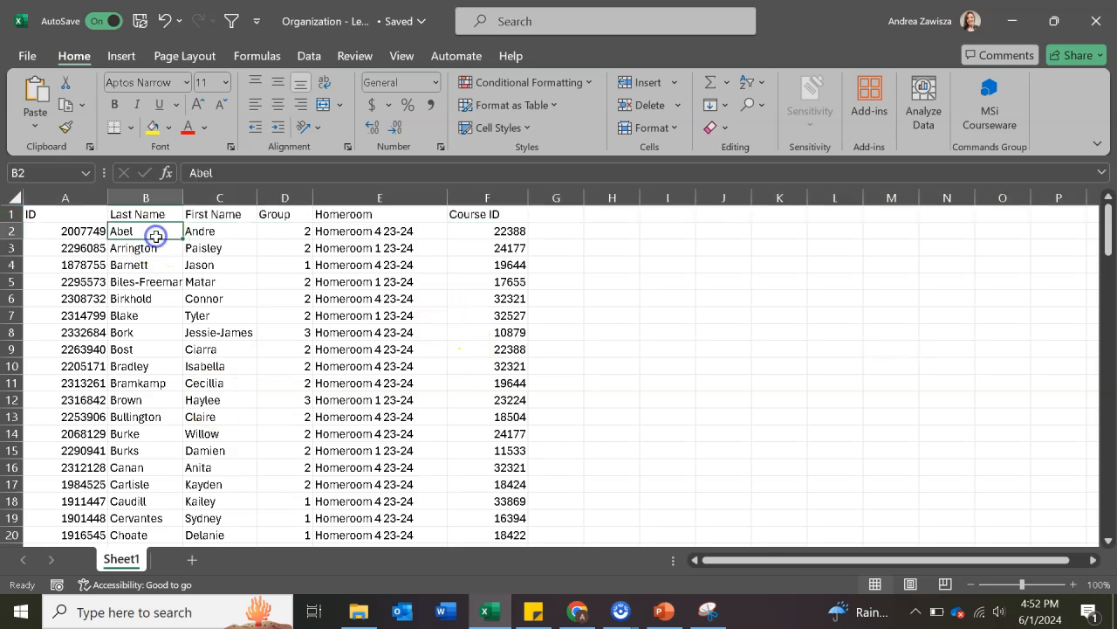
left_click(77, 231)
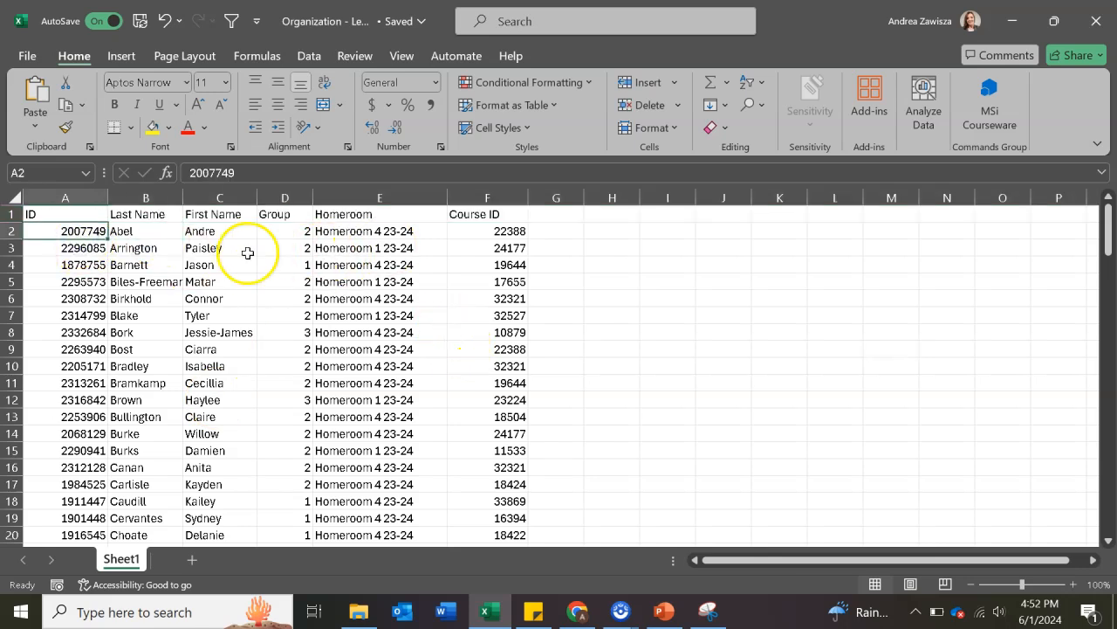
left_click(284, 247)
left_click(349, 247)
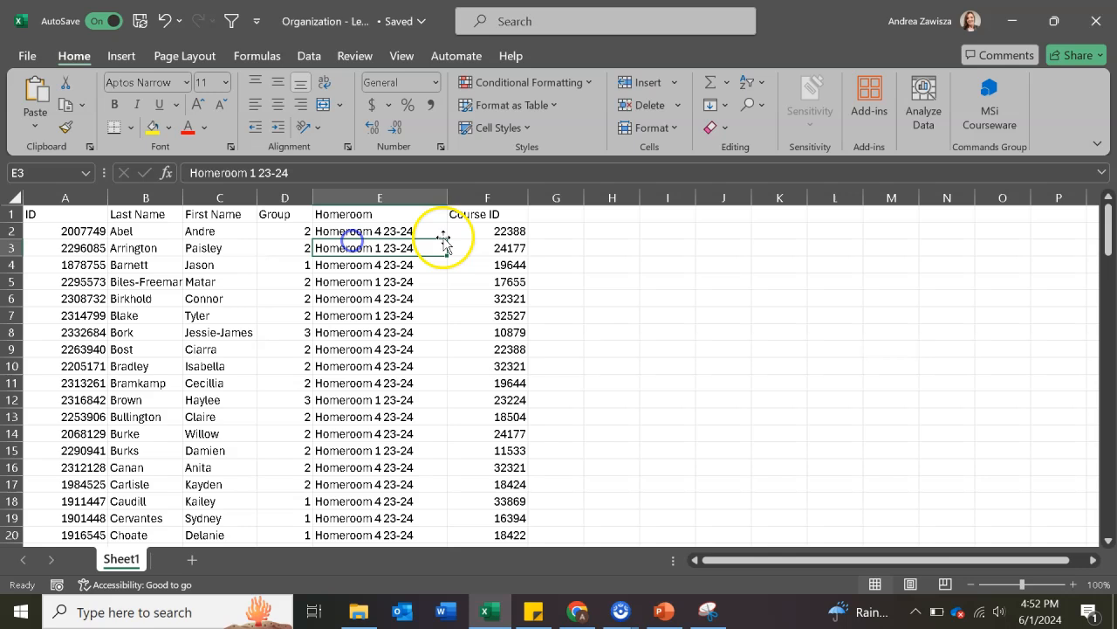
left_click(511, 232)
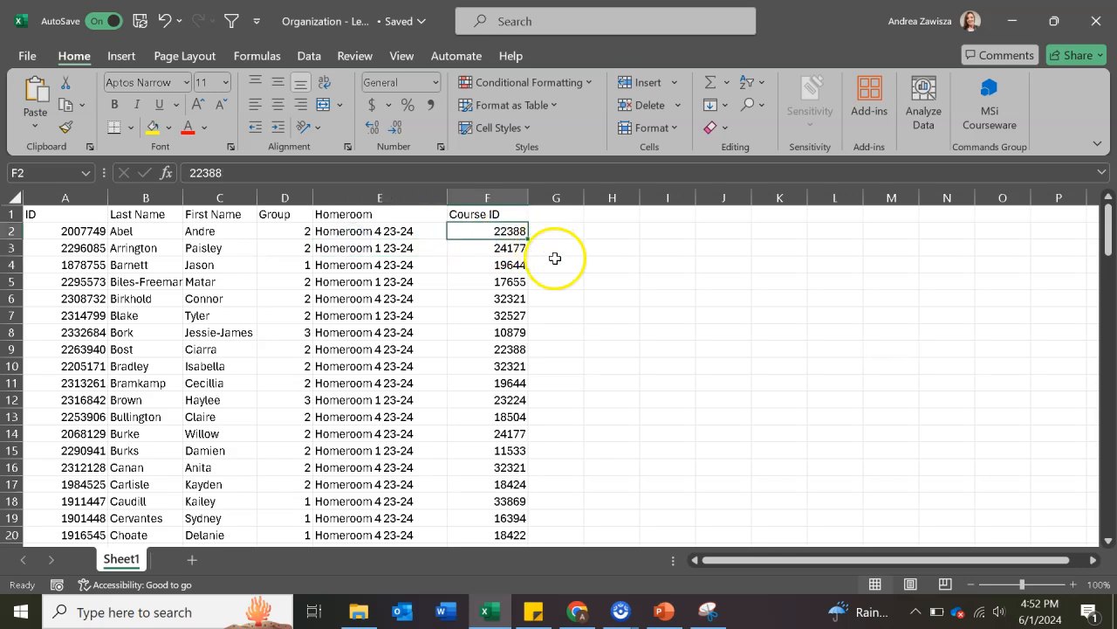
left_click(579, 312)
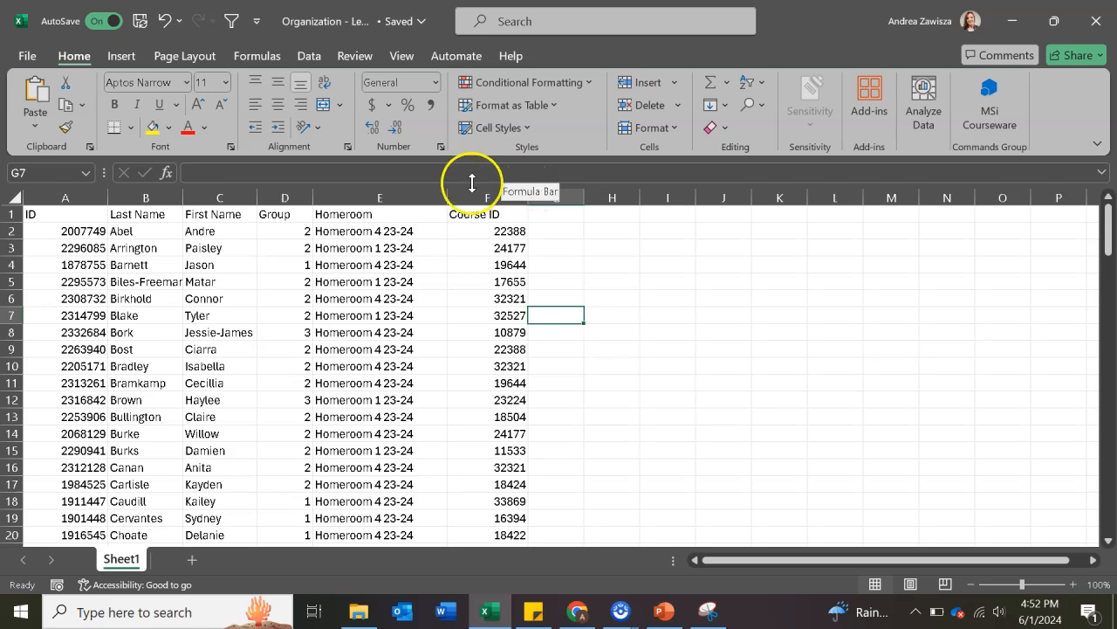
Step: Turn on filters for the header row of the student list
left_click(12, 212)
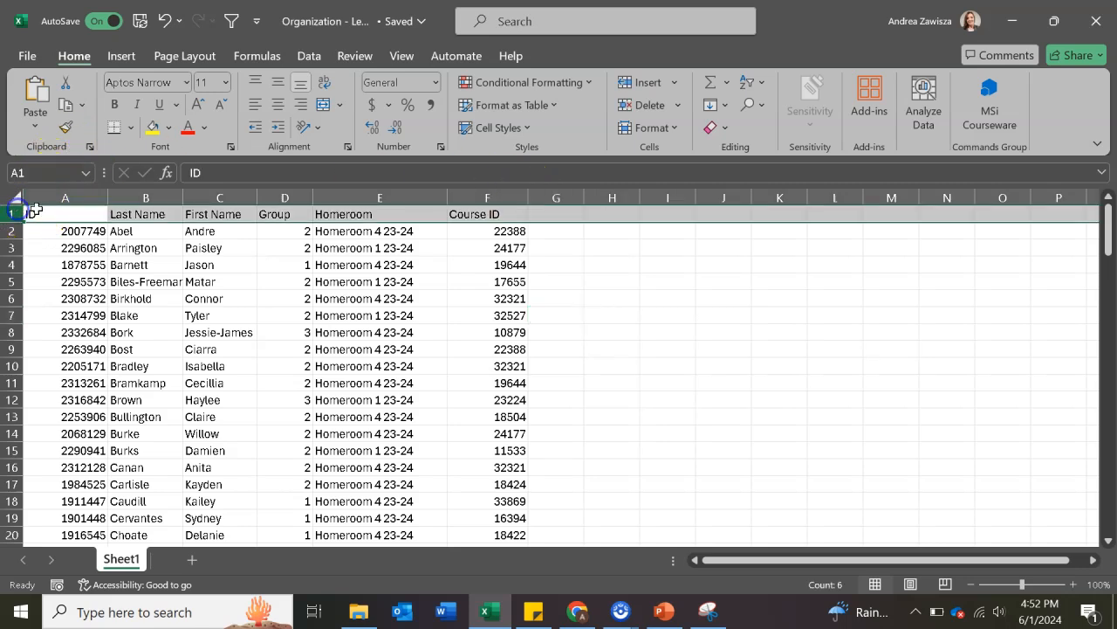
left_click(751, 88)
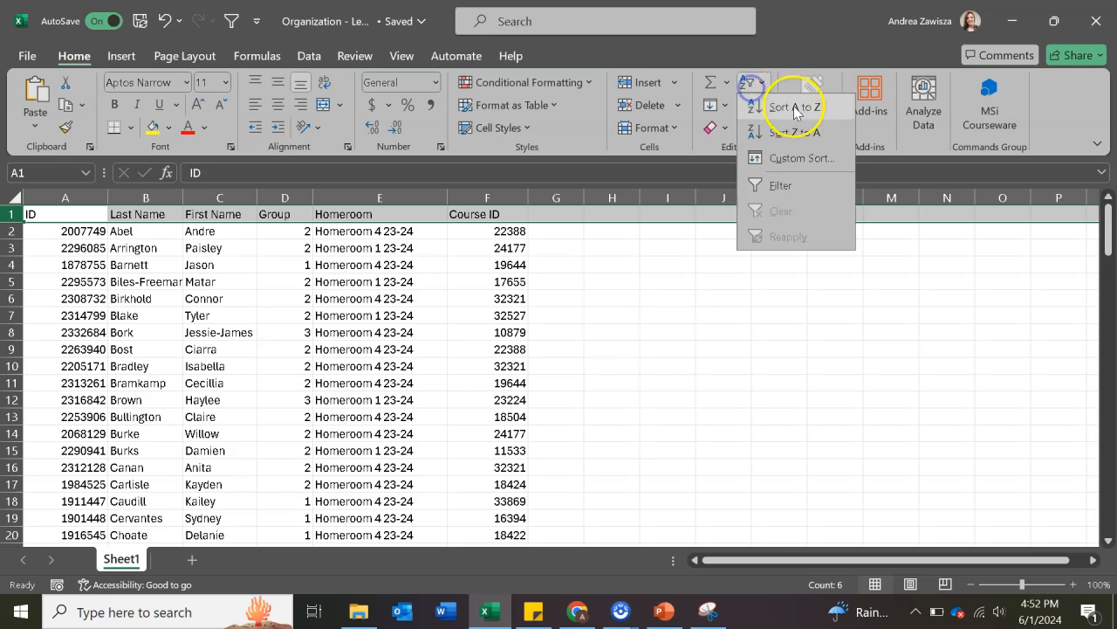
left_click(794, 185)
left_click(628, 317)
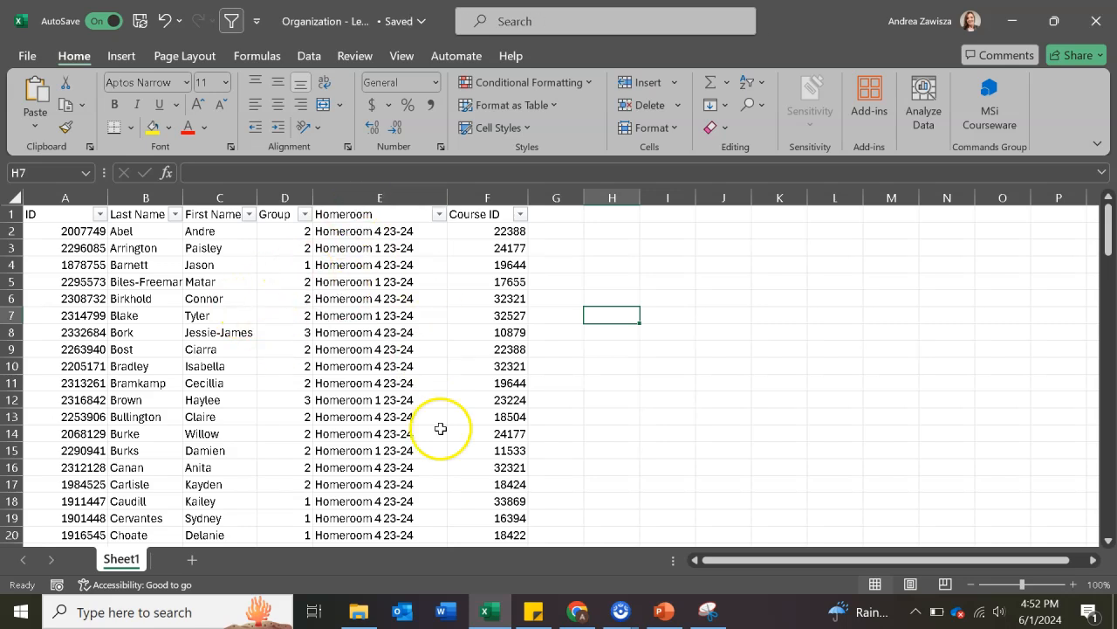
Step: Add two blank worksheets to the workbook and return to Sheet1 with the student list
left_click(192, 560)
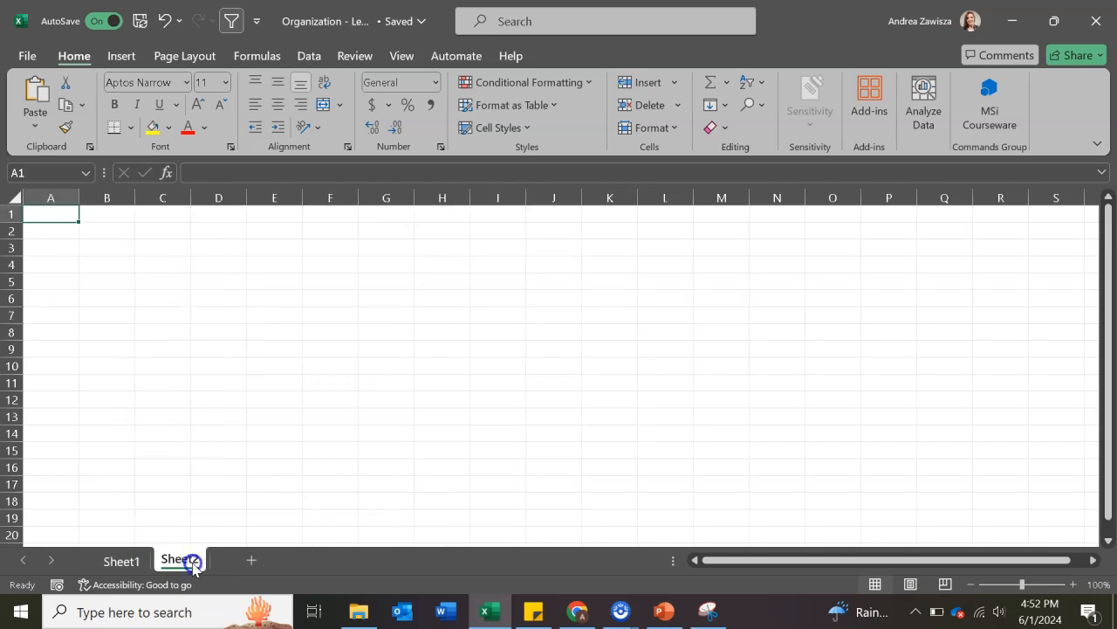
left_click(252, 559)
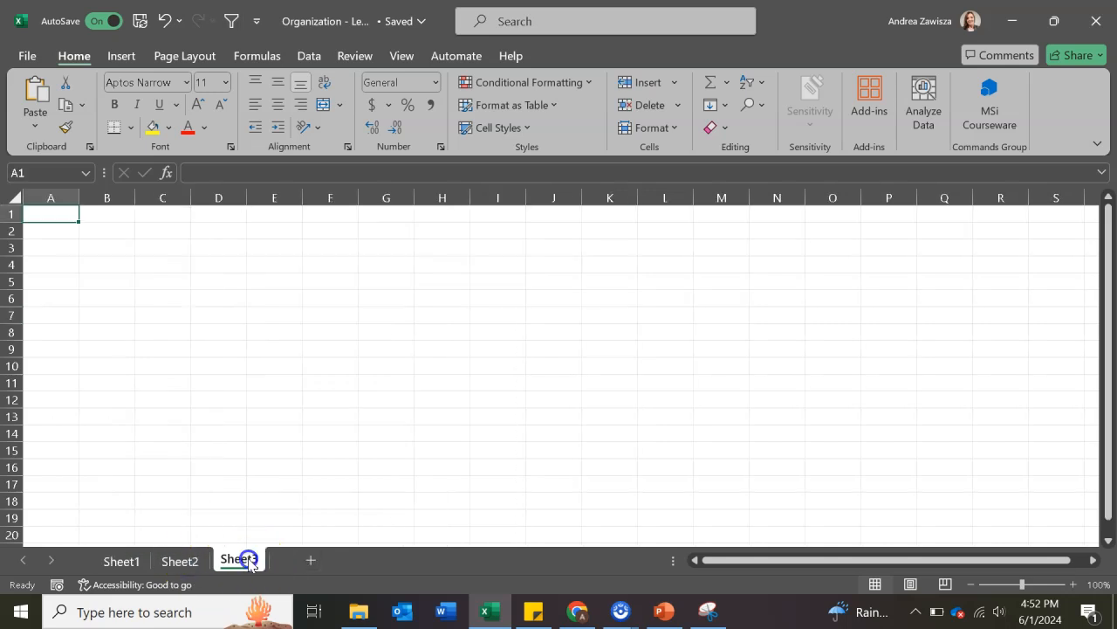
left_click(126, 561)
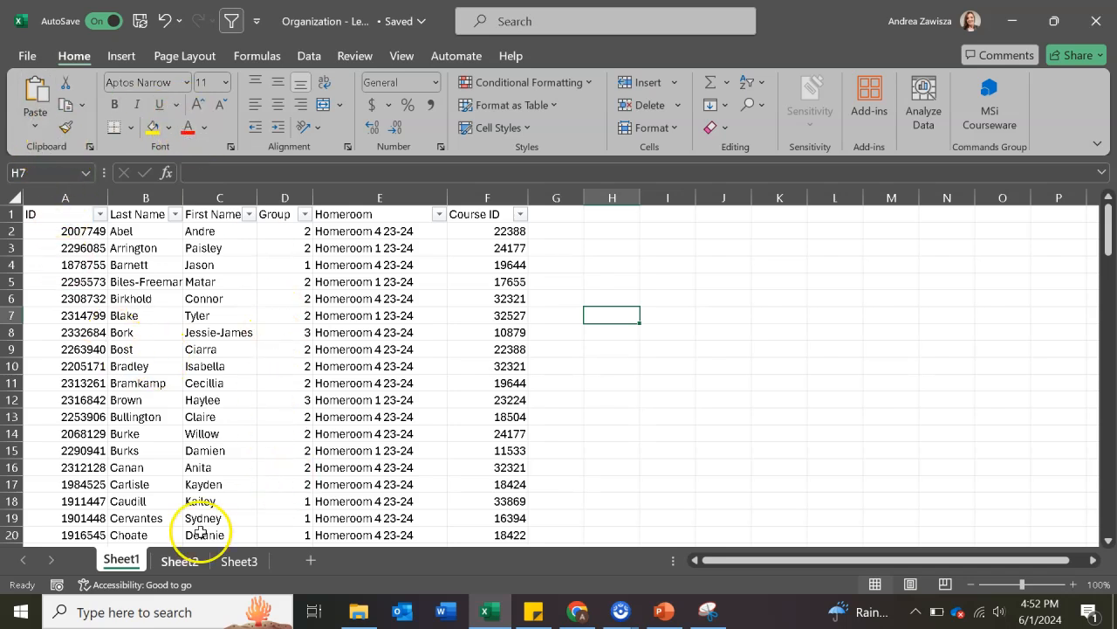
left_click(180, 560)
left_click(239, 559)
left_click(131, 563)
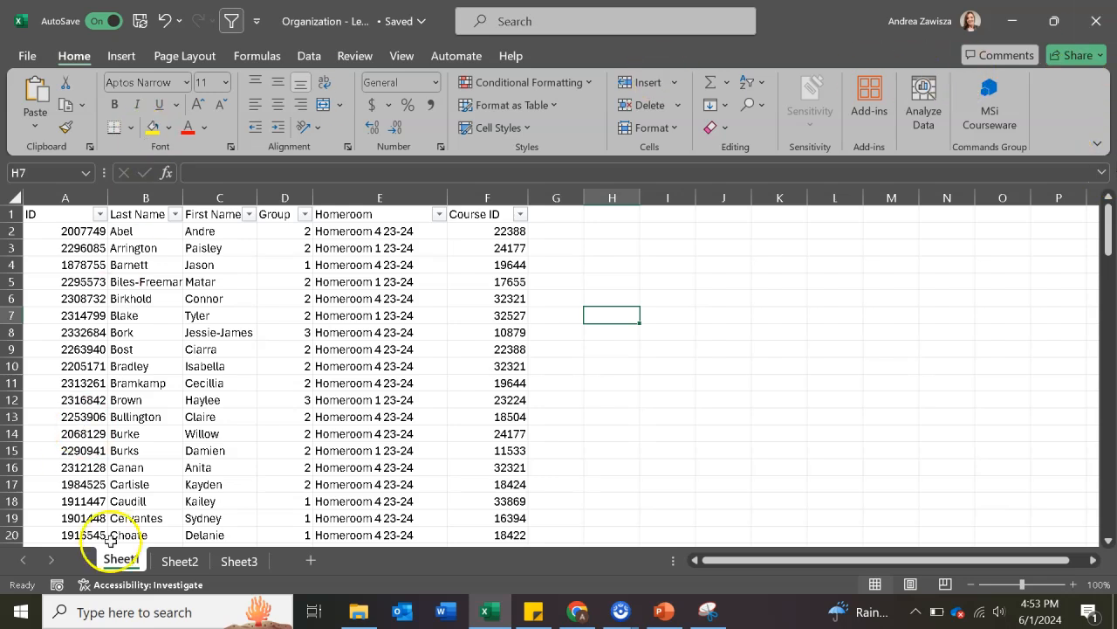
Step: Rename the Sheet1 worksheet as "All Student Data"
right_click(124, 568)
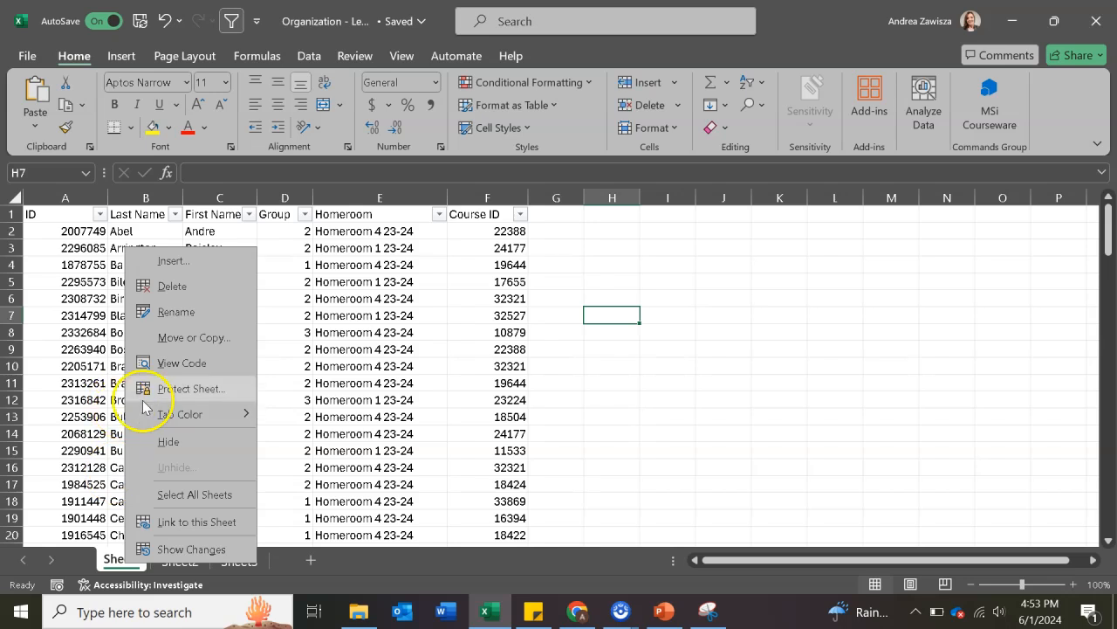
left_click(524, 333)
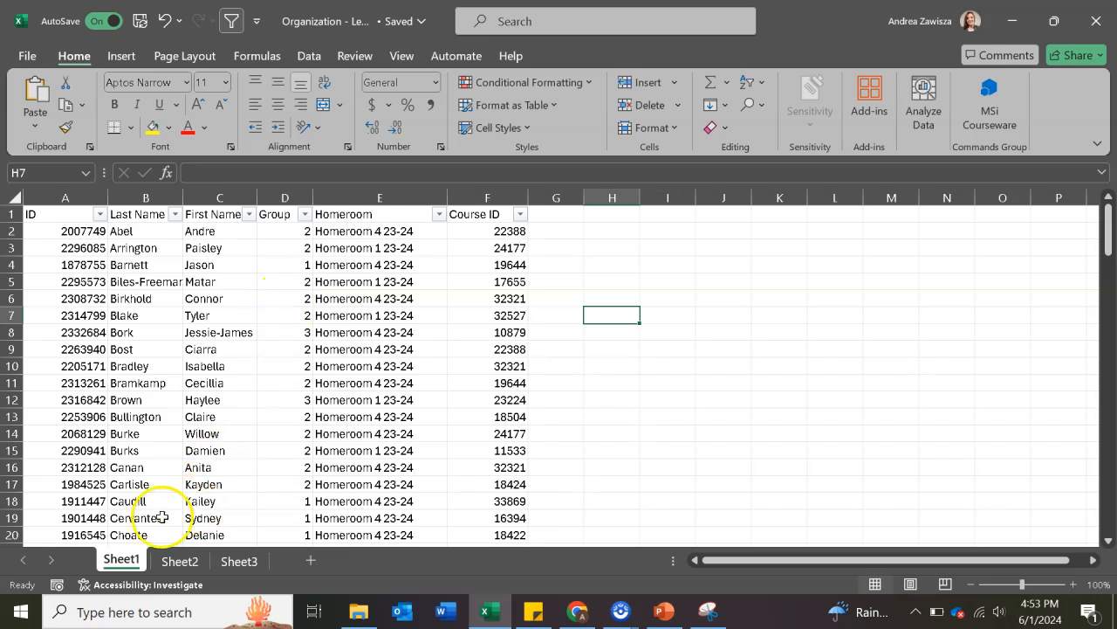
right_click(129, 559)
right_click(114, 562)
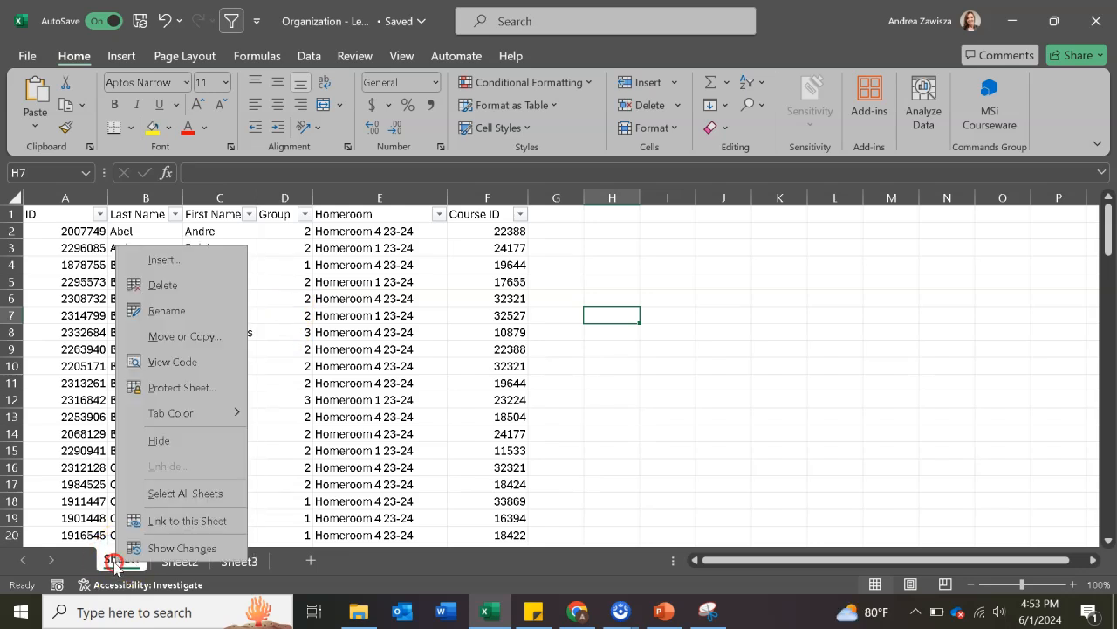
left_click(174, 311)
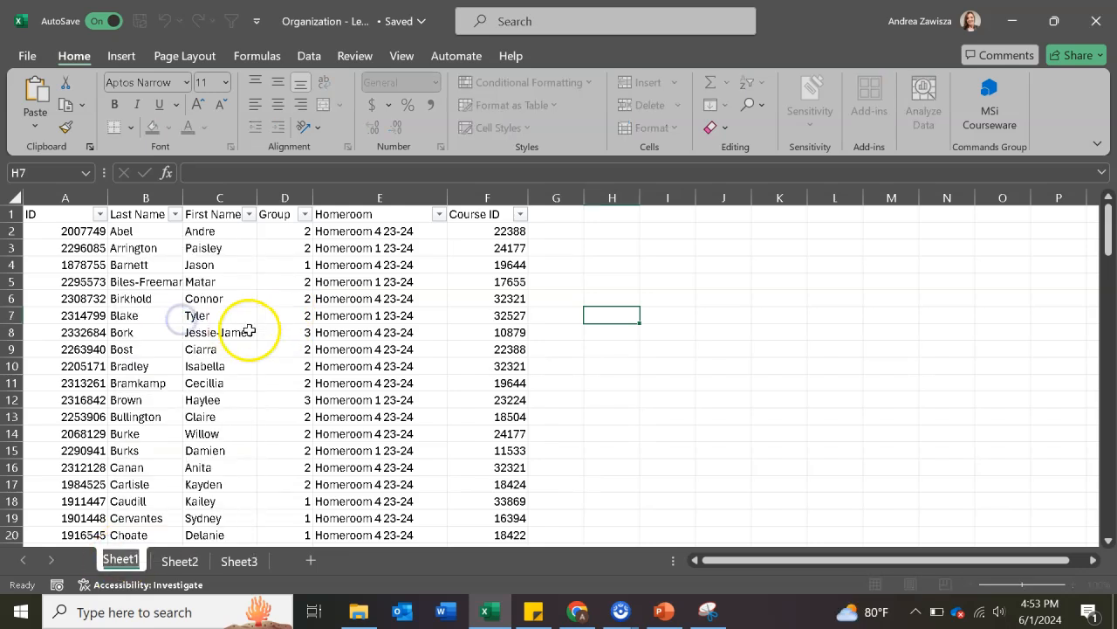
type("All S")
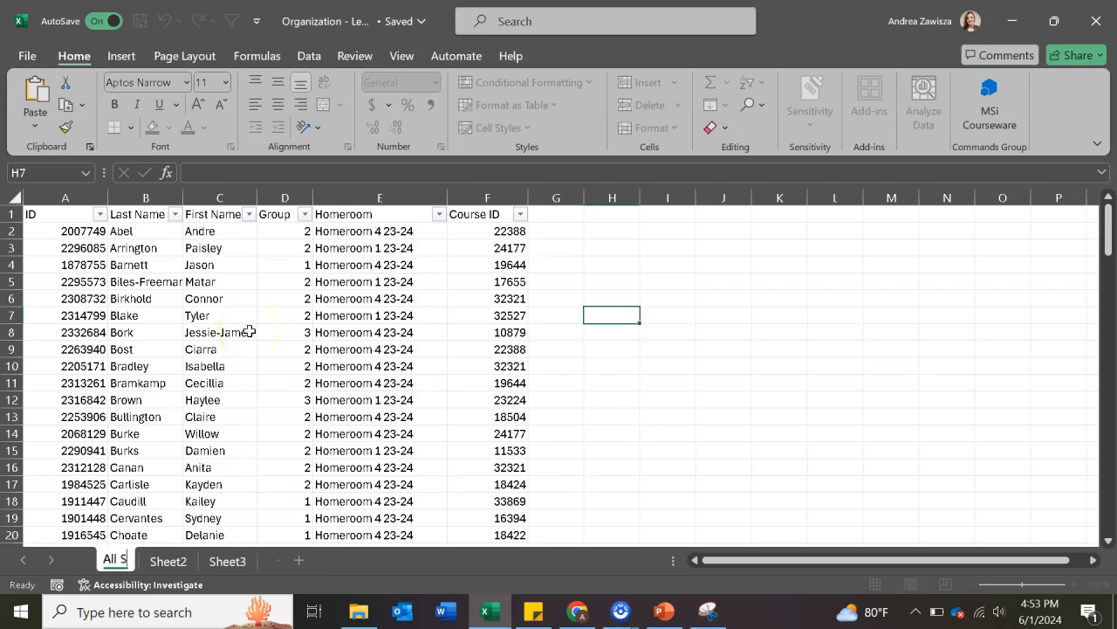
type("tudent Da")
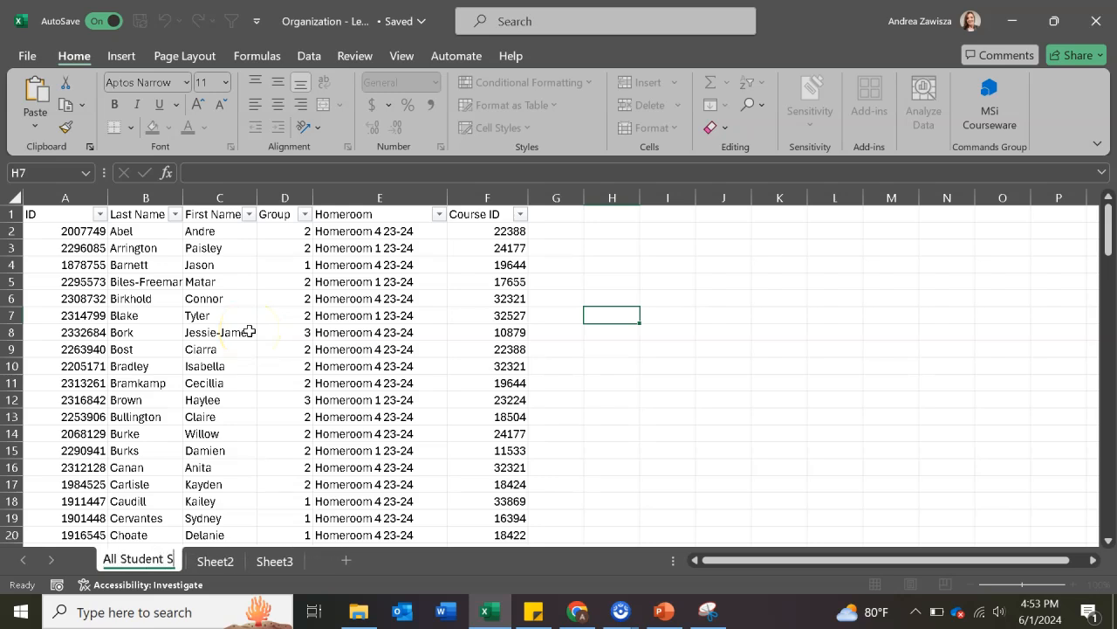
type("ta")
key("Return")
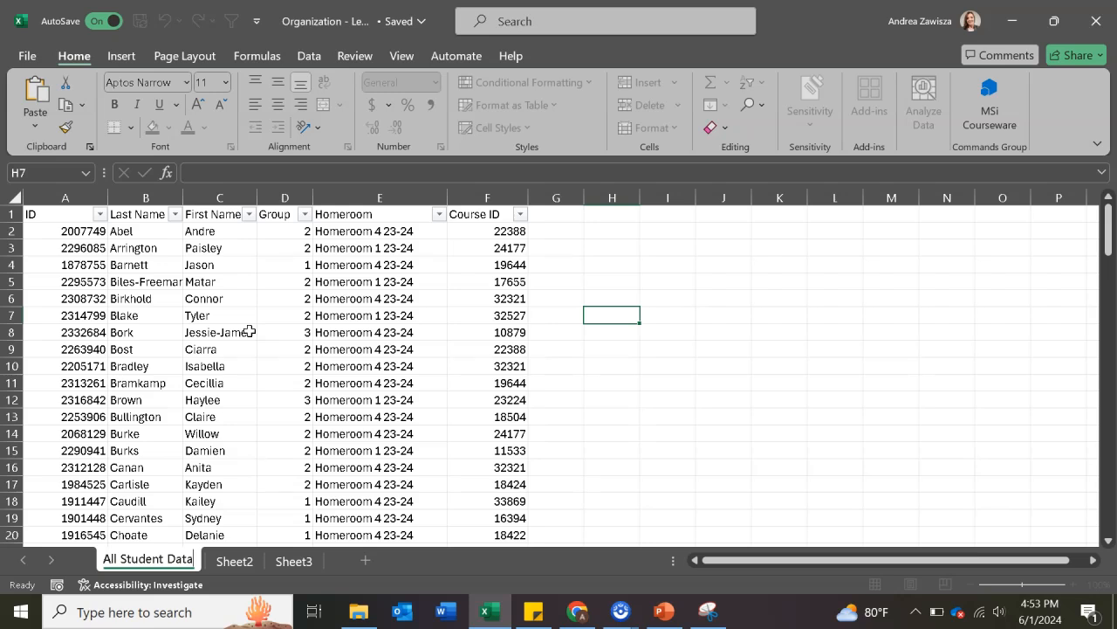
left_click(218, 516)
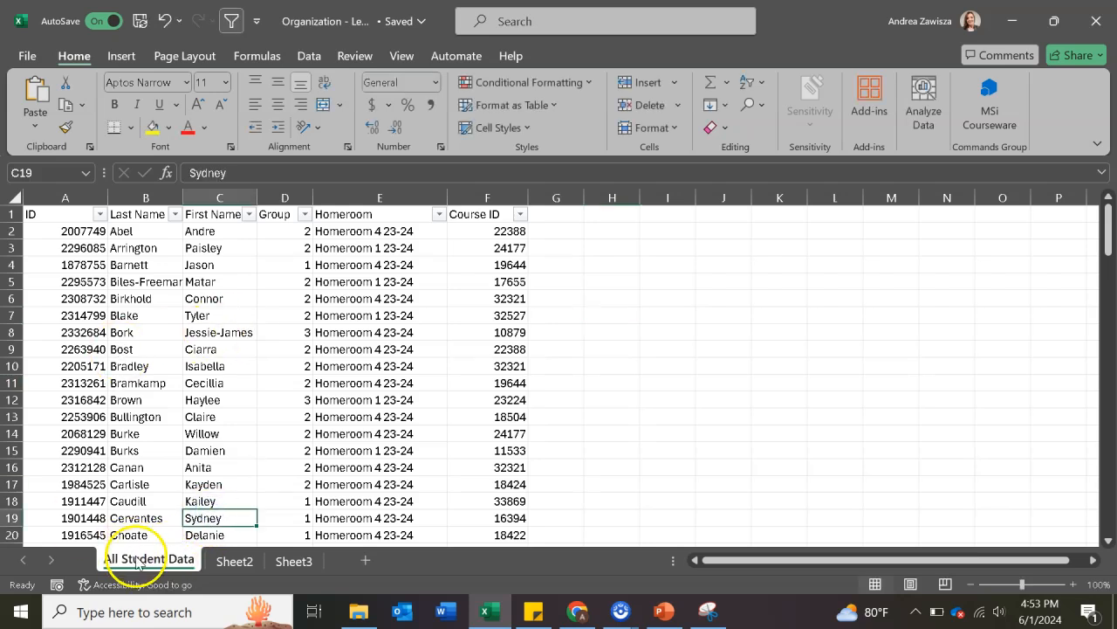
right_click(137, 561)
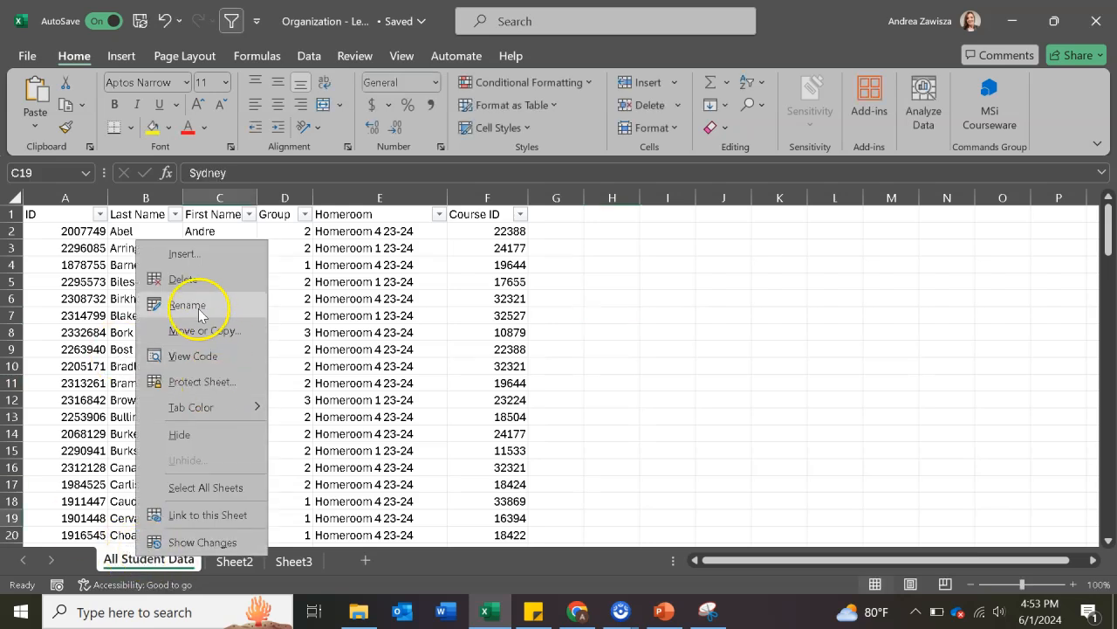
left_click(436, 318)
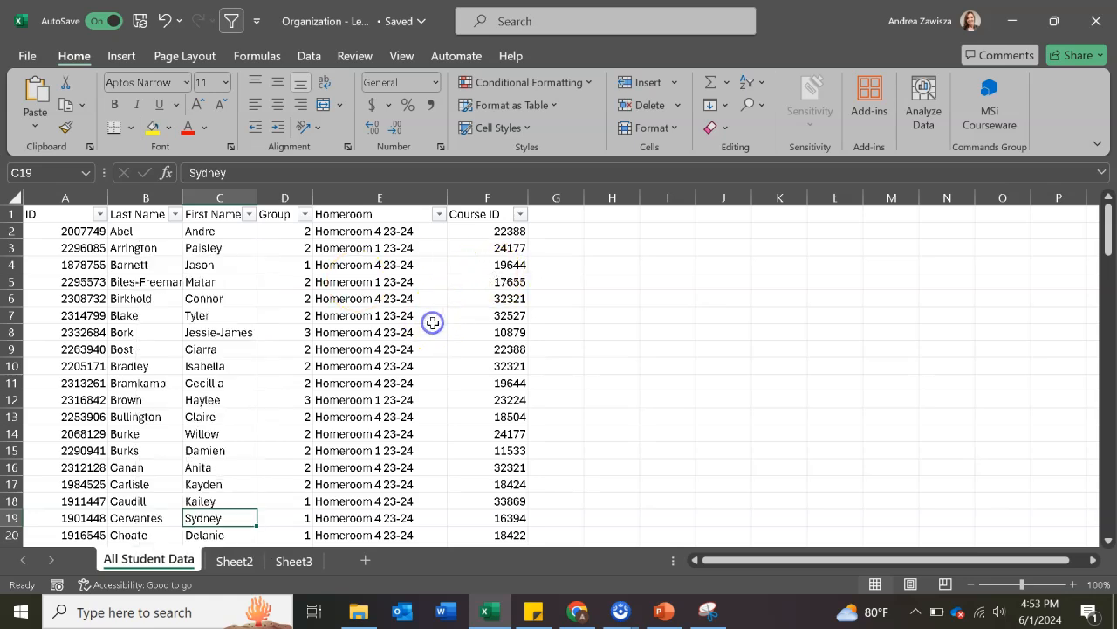
left_click(405, 349)
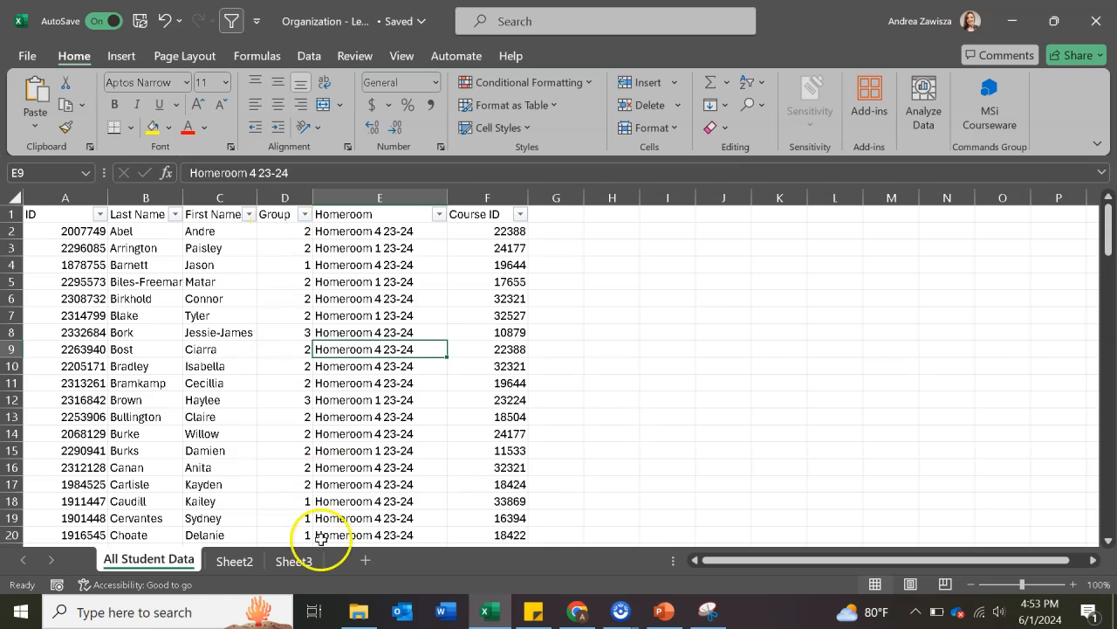
right_click(248, 561)
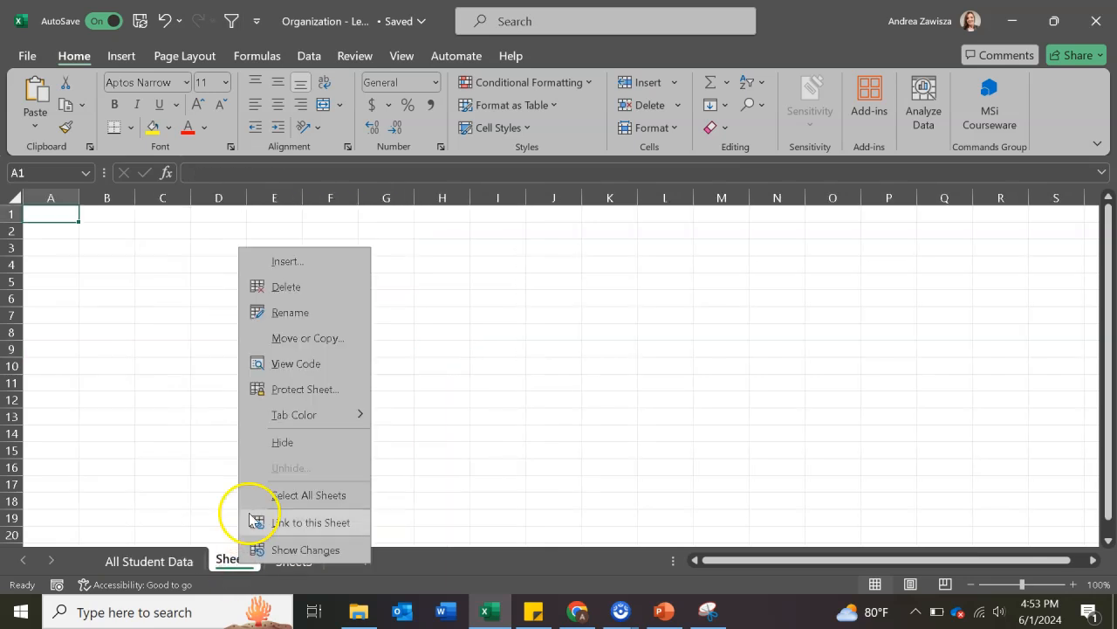
left_click(523, 384)
Step: Check which values the Group column's filter offers on the All Student Data sheet, leaving the filter unapplied
left_click(170, 559)
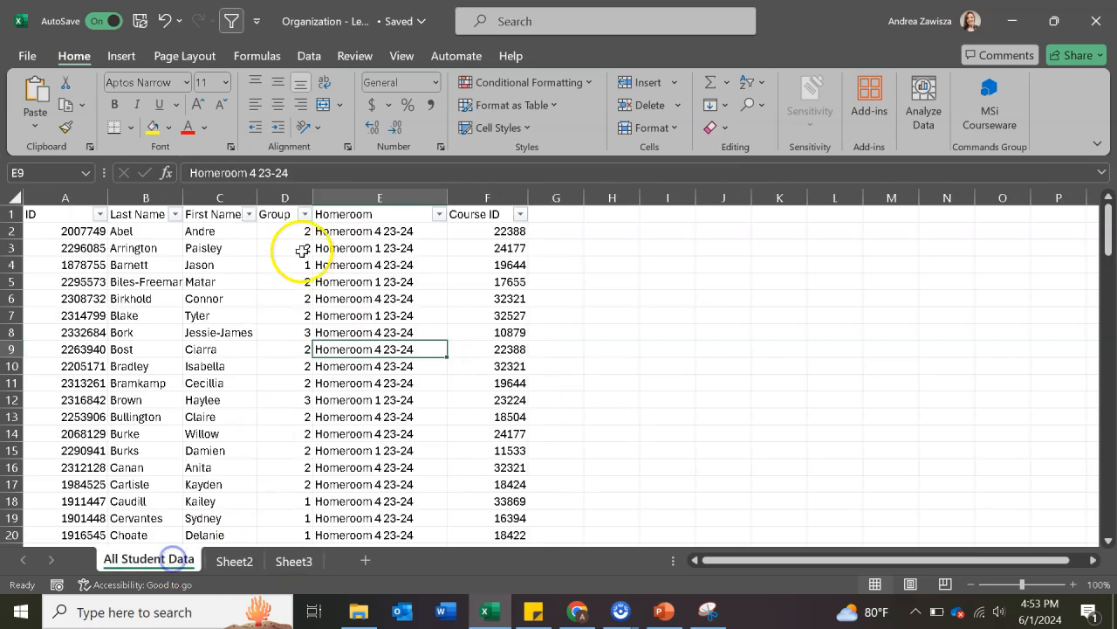
left_click(305, 214)
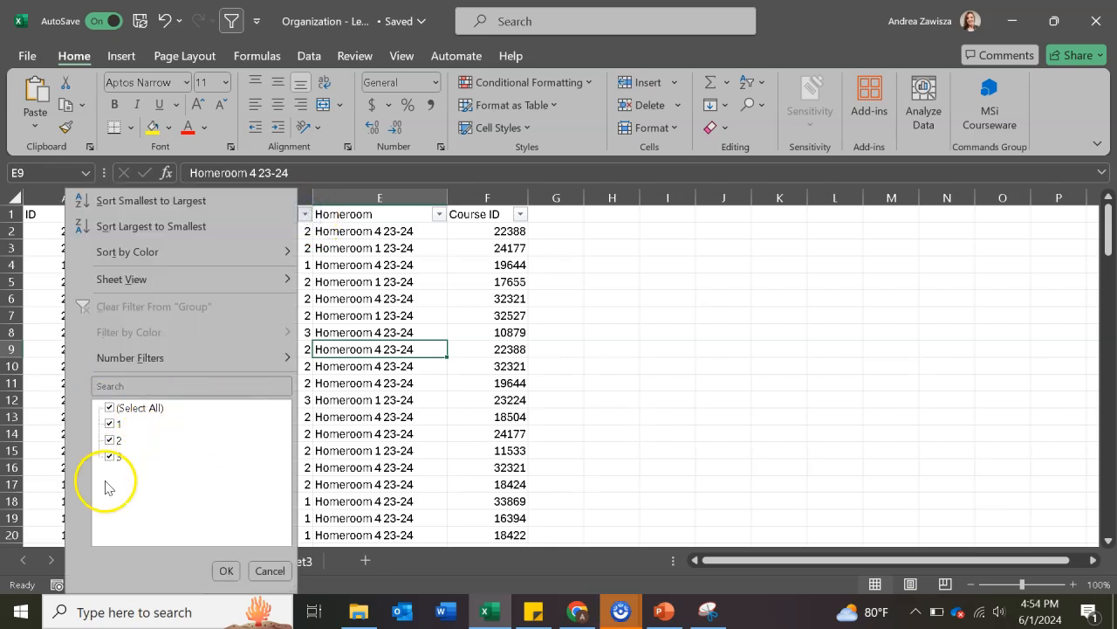
left_click(305, 214)
left_click(305, 214)
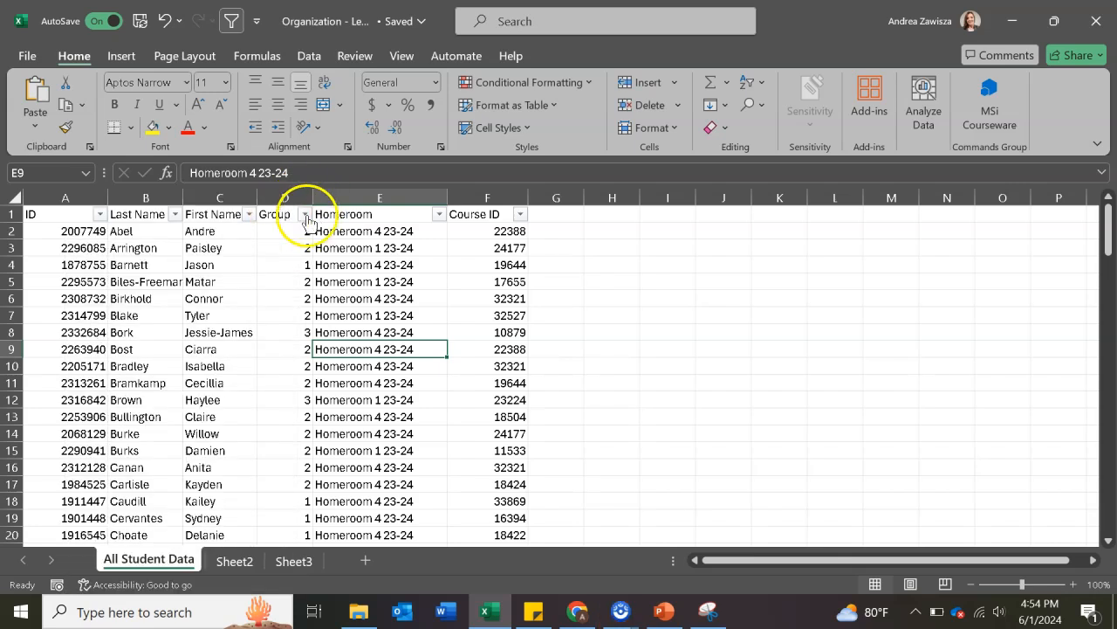
left_click(531, 361)
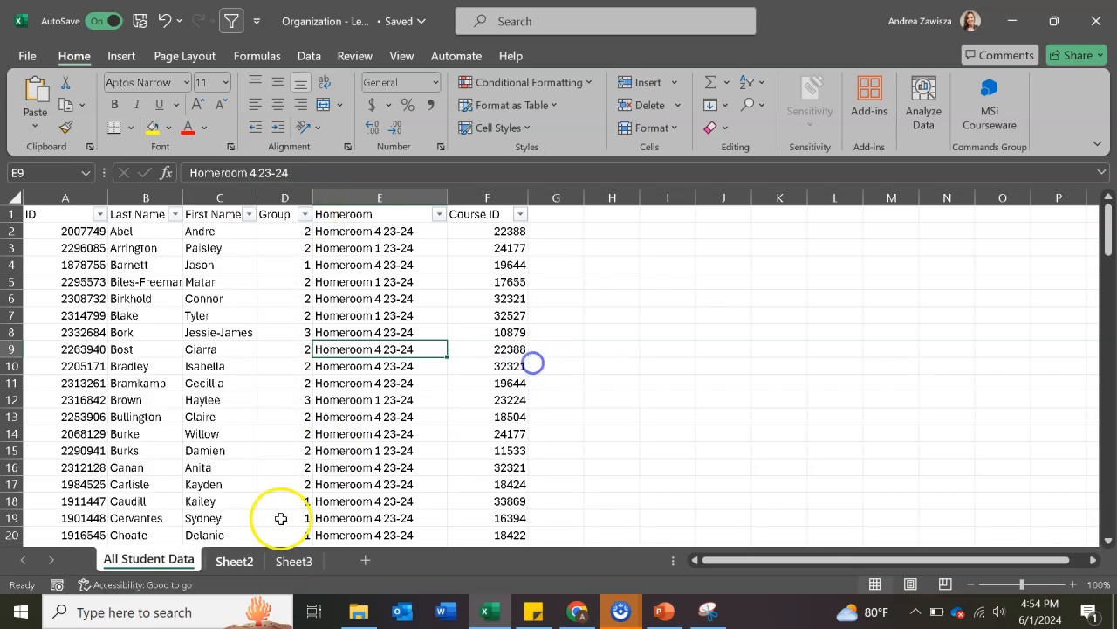
Step: Rename the Sheet2 worksheet as "Group 1"
right_click(242, 563)
left_click(288, 310)
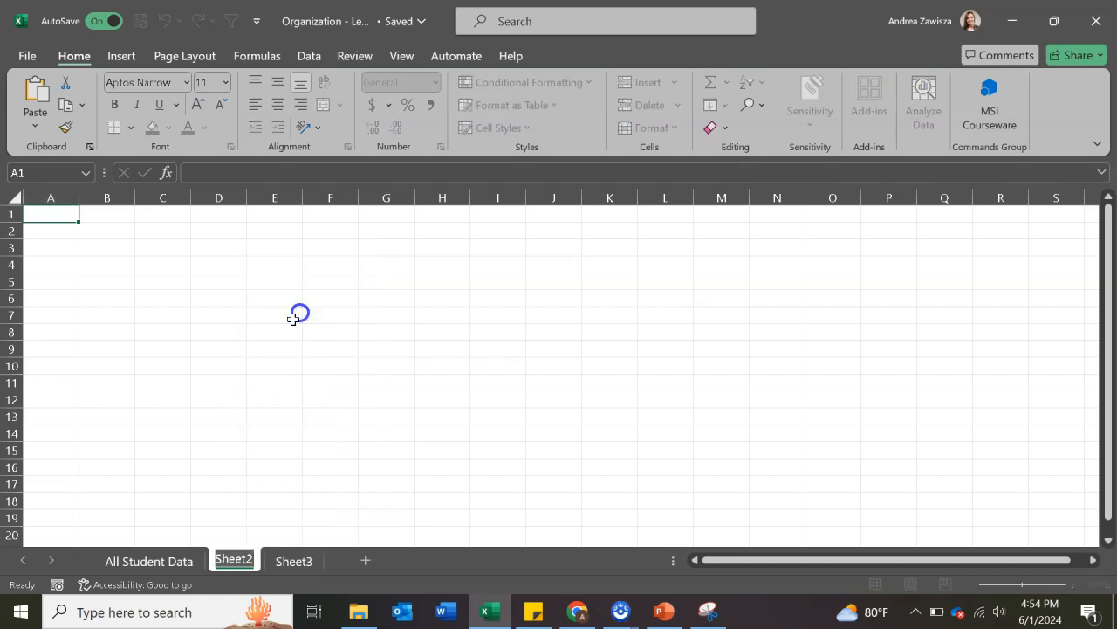
type("Group 1")
key("Return")
Step: Rename the Sheet3 worksheet as "Group 2"
right_click(301, 561)
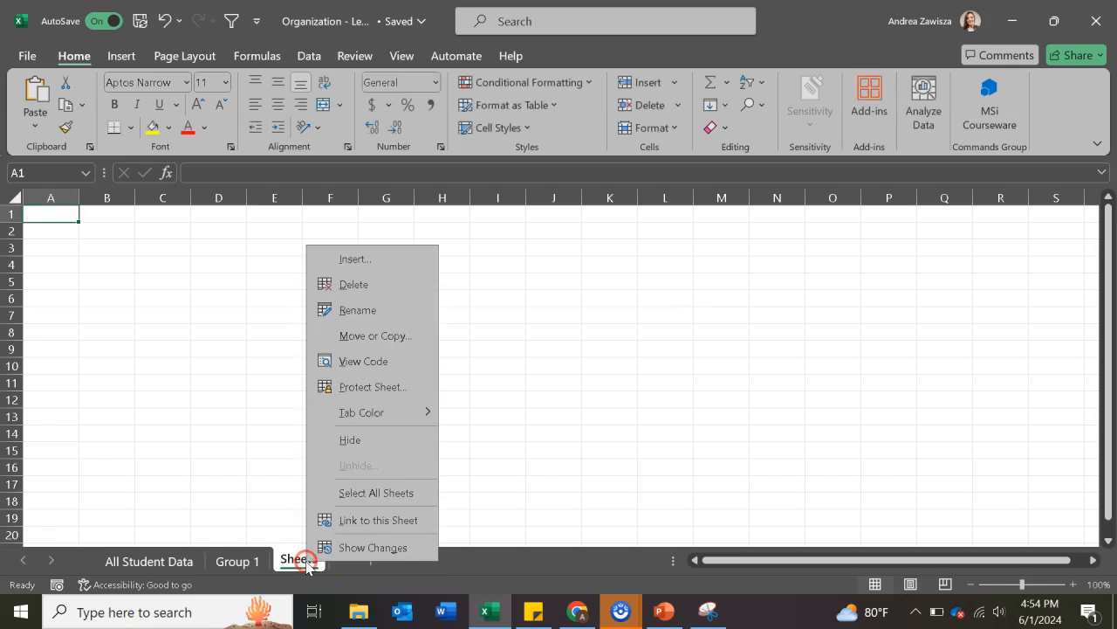
left_click(370, 311)
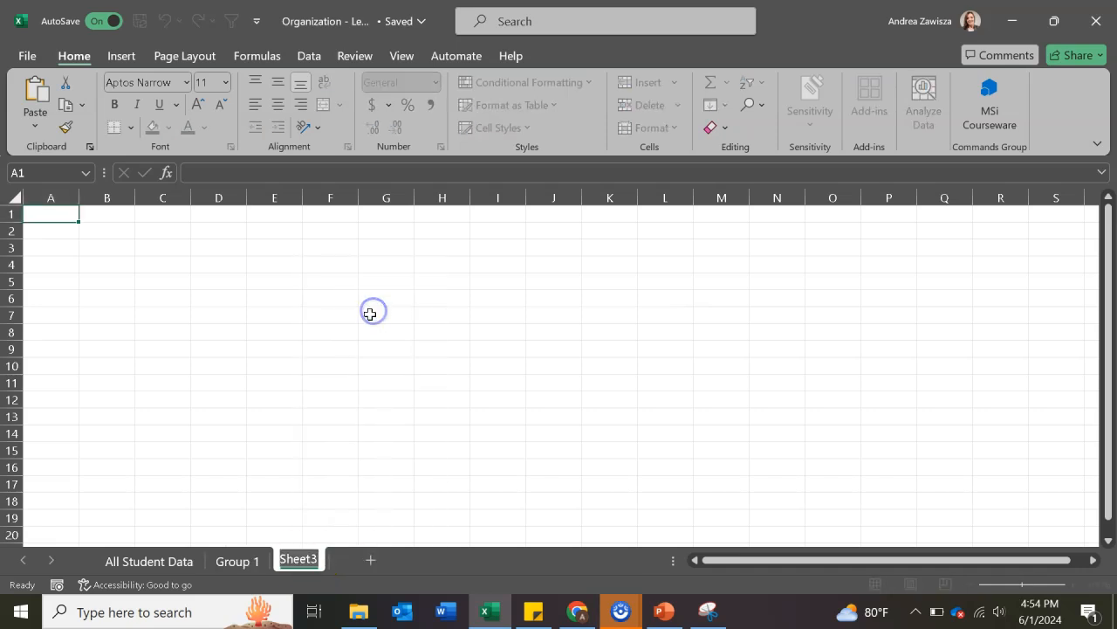
type("Group")
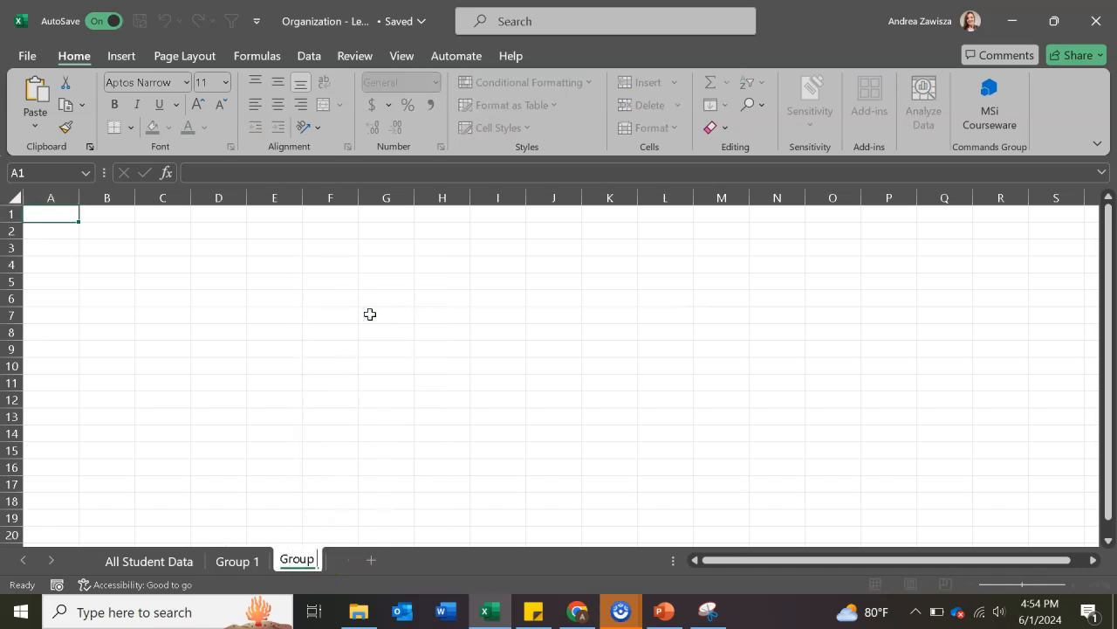
type(" 2")
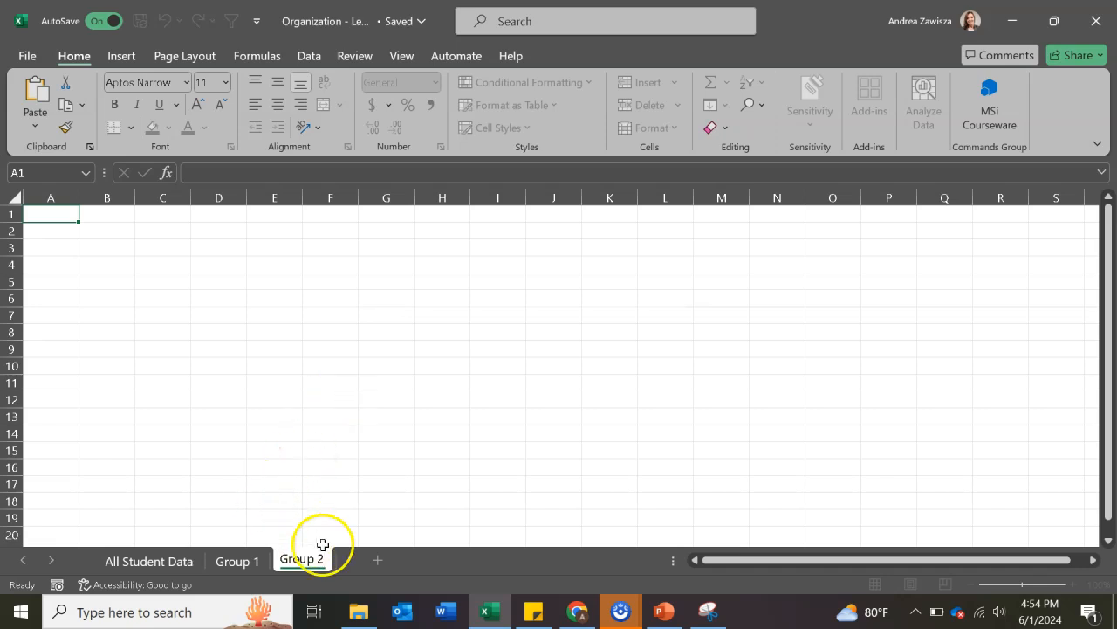
Step: Add a blank worksheet after Group 2 and name it "Group 3"
left_click(378, 560)
right_click(368, 560)
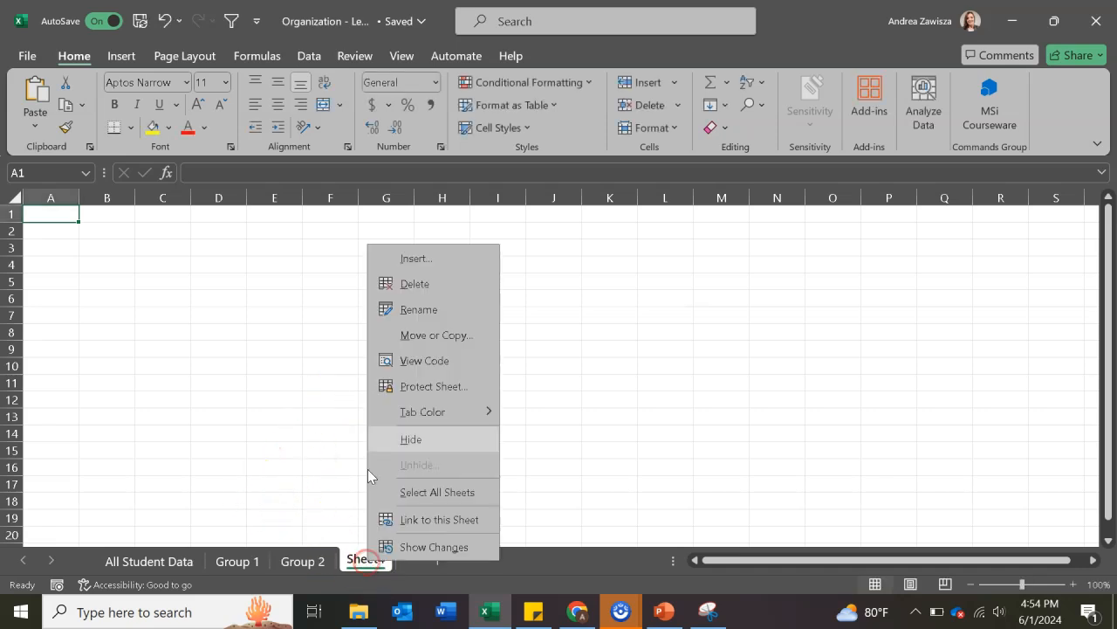
left_click(412, 307)
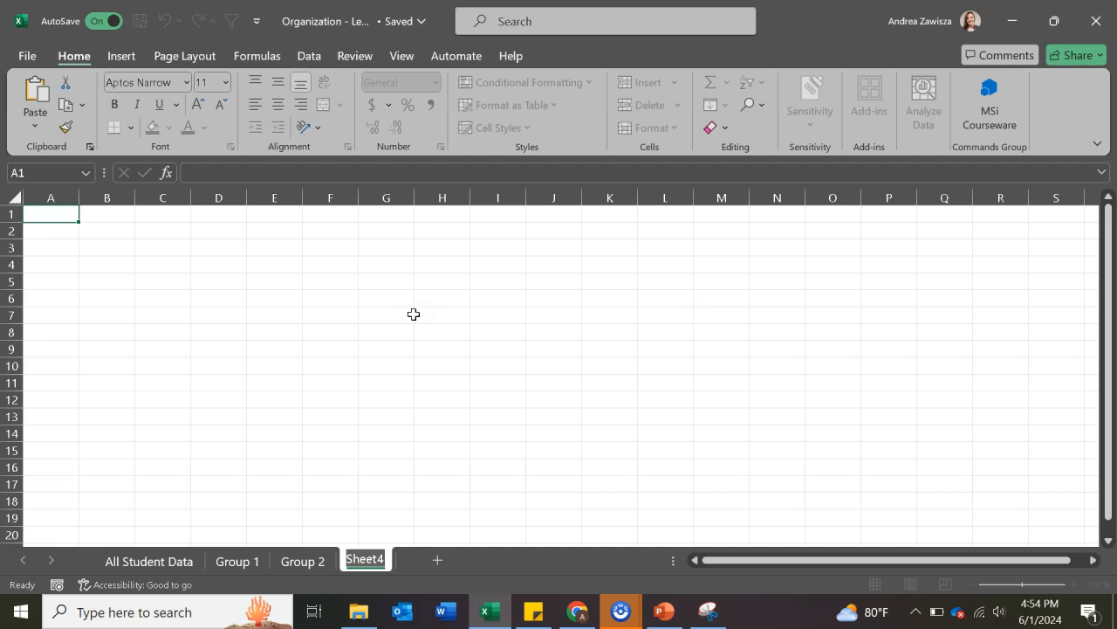
type("Group 3")
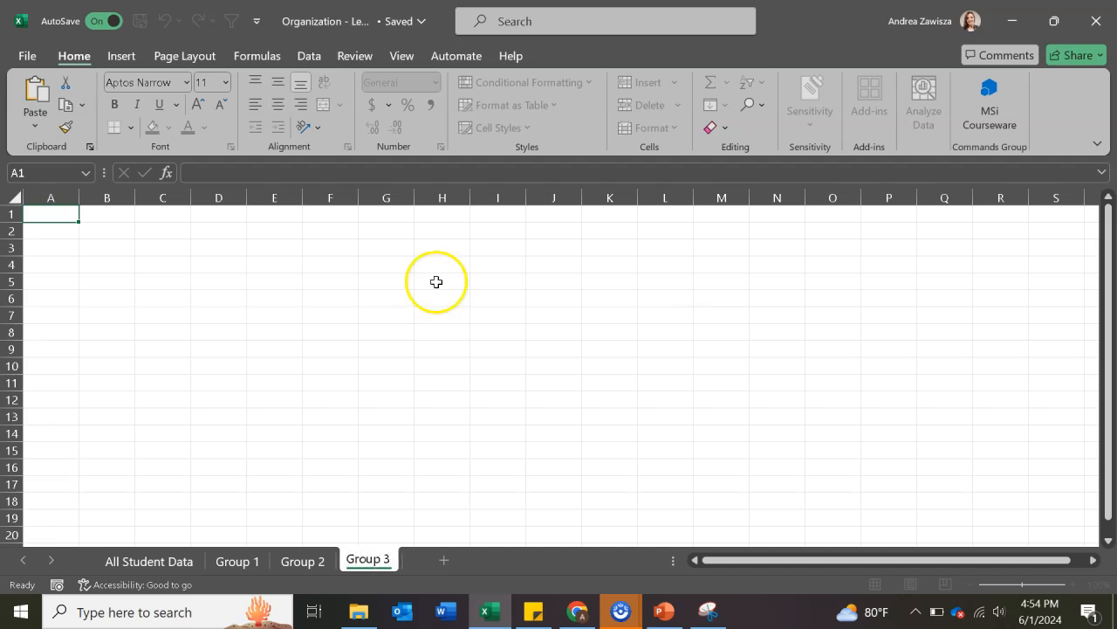
left_click(644, 466)
Step: Insert an extra blank worksheet after All Student Data and delete it again
left_click(148, 560)
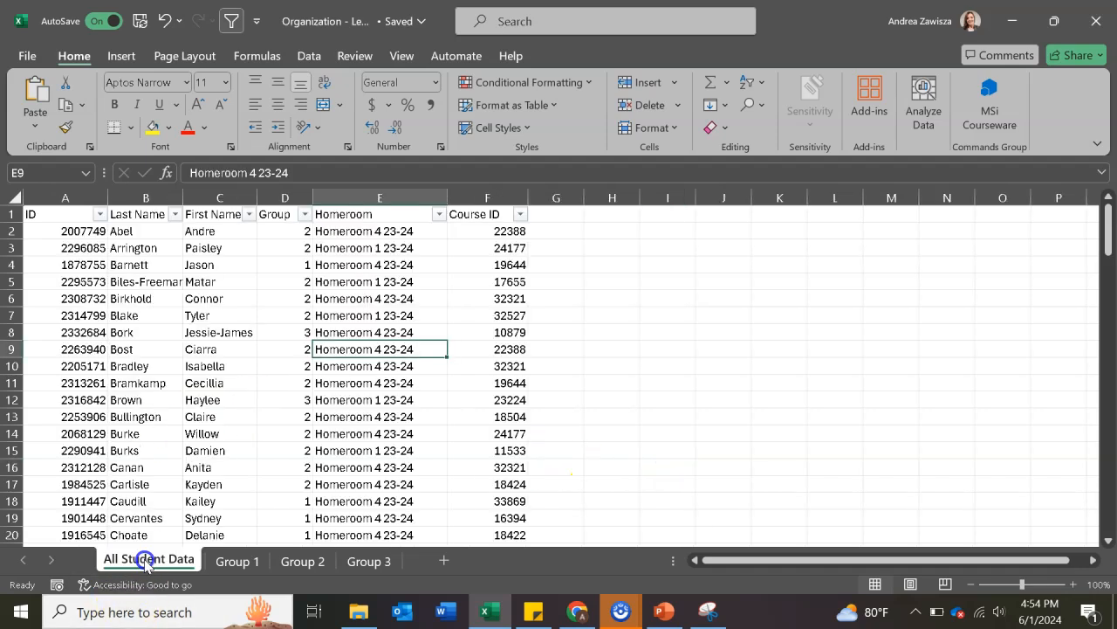
left_click(446, 561)
left_click(448, 563)
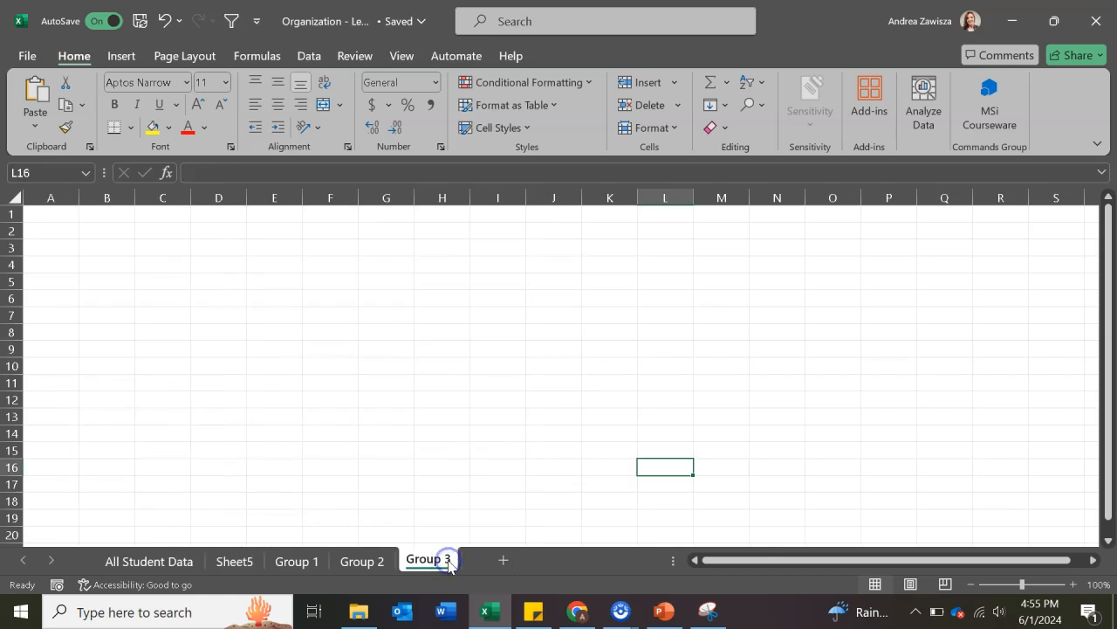
left_click(238, 561)
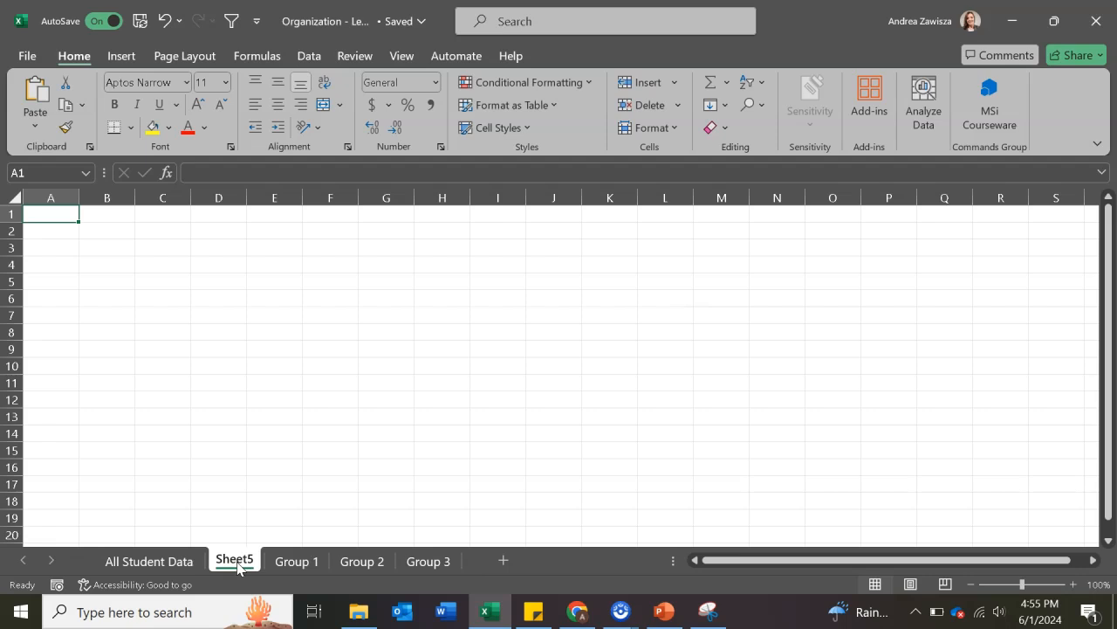
right_click(238, 564)
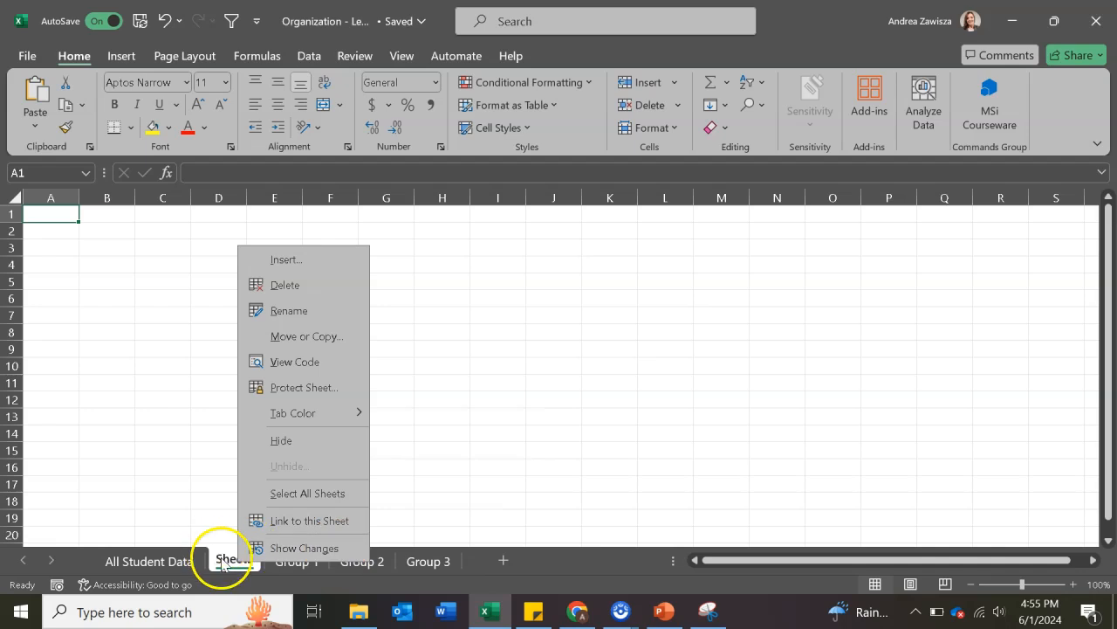
left_click(275, 288)
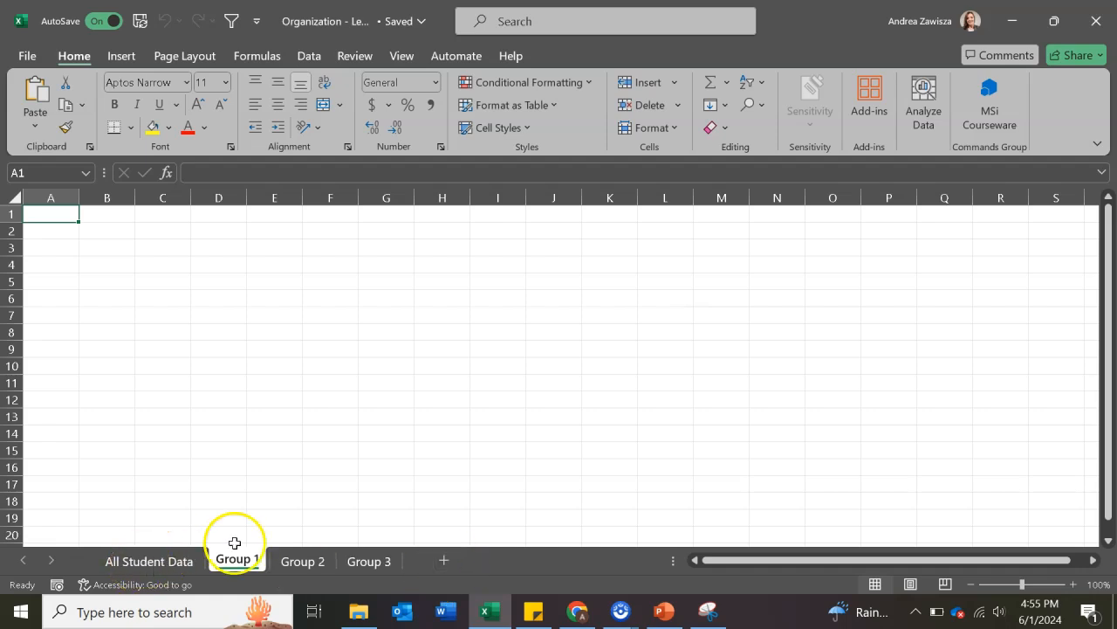
Step: Insert a blank worksheet after Group 1 and enter "Data" in cell C5
left_click(444, 560)
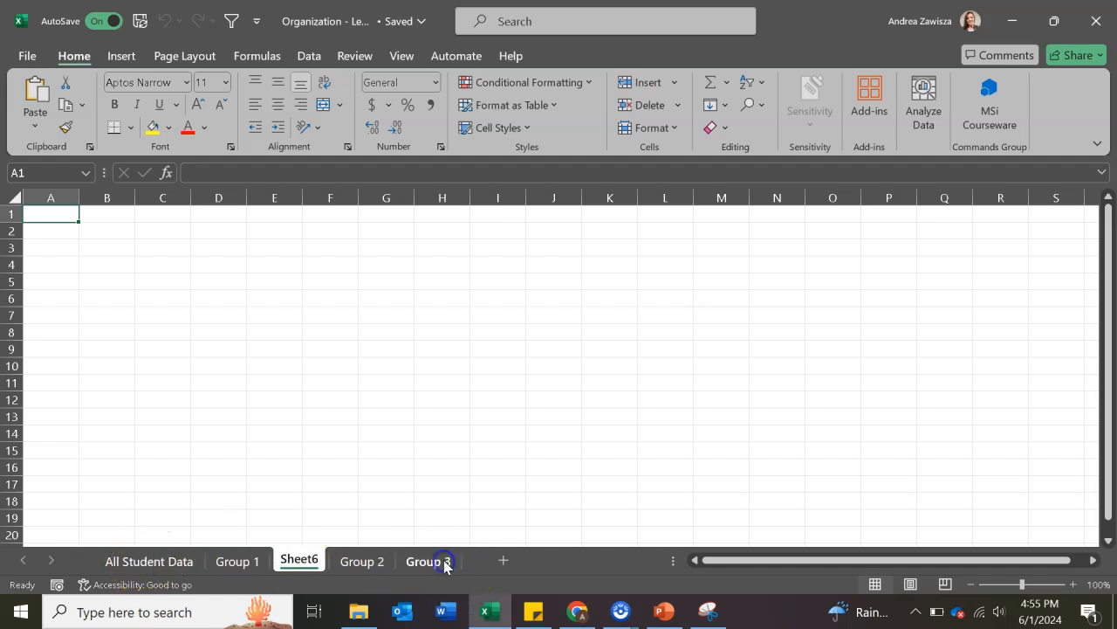
left_click(165, 277)
type("Data")
left_click(594, 315)
Step: Permanently delete the Sheet6 worksheet along with its contents
right_click(301, 560)
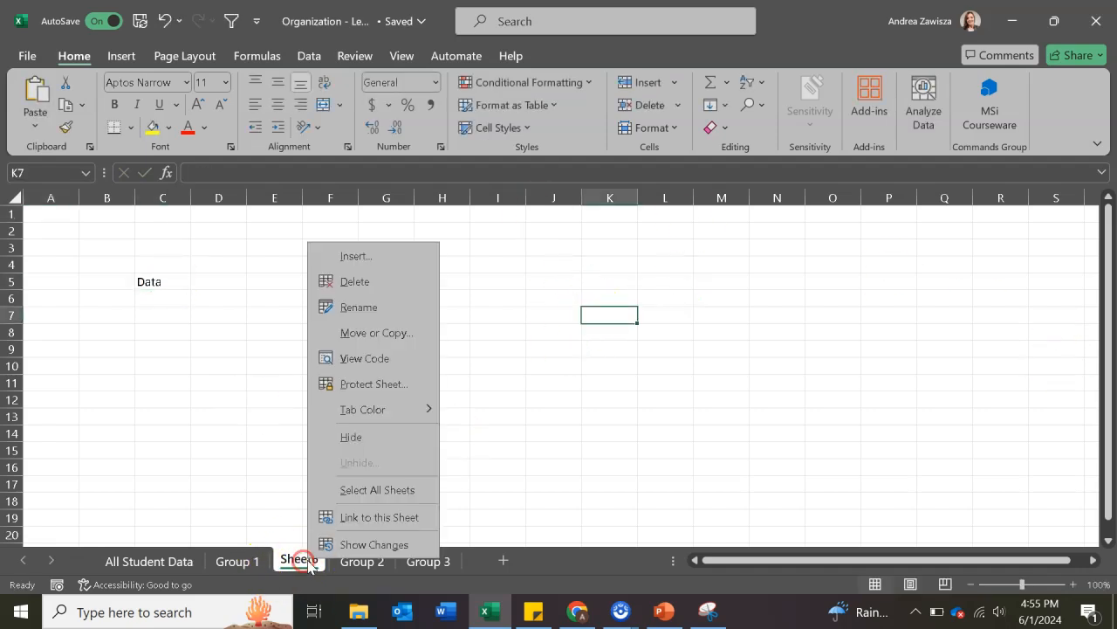
left_click(376, 286)
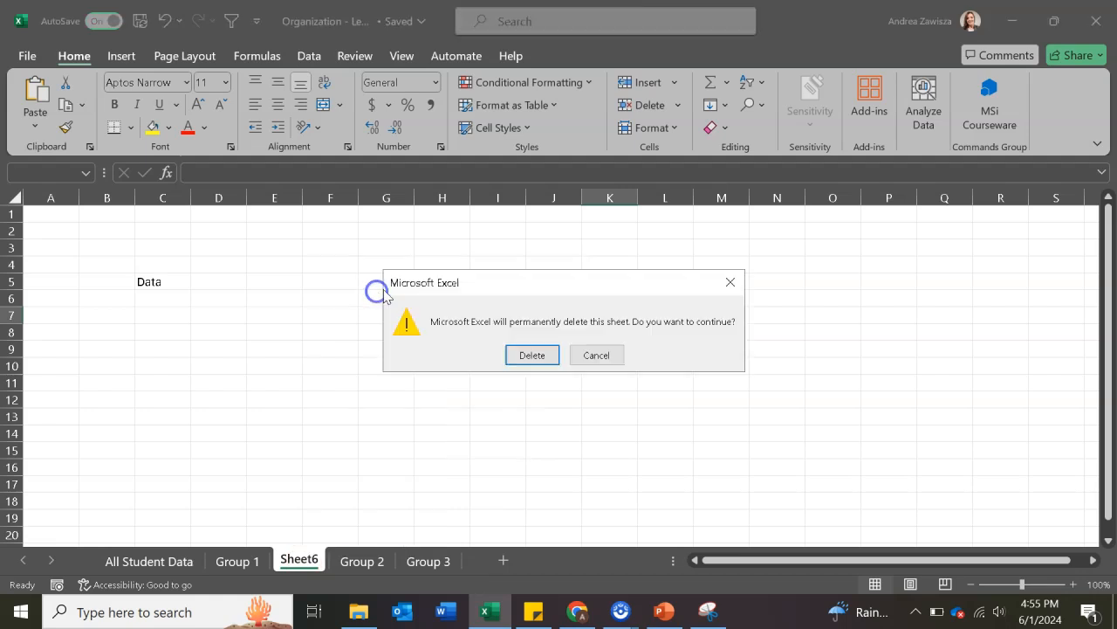
left_click(527, 358)
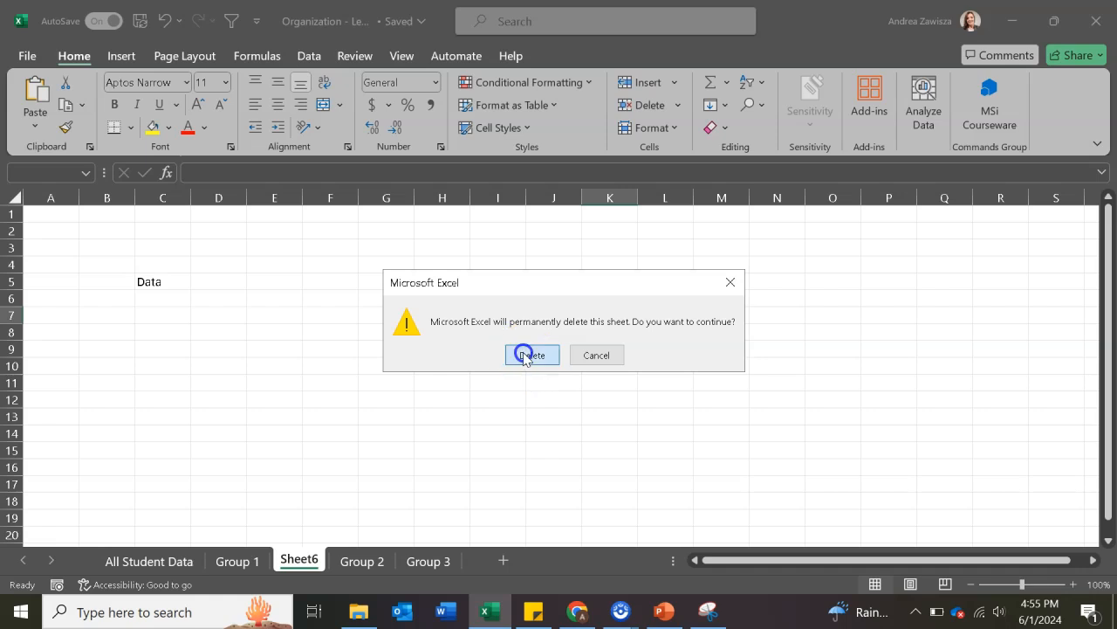
Step: Filter the Group column on the All Student Data sheet to show only group 1
left_click(180, 560)
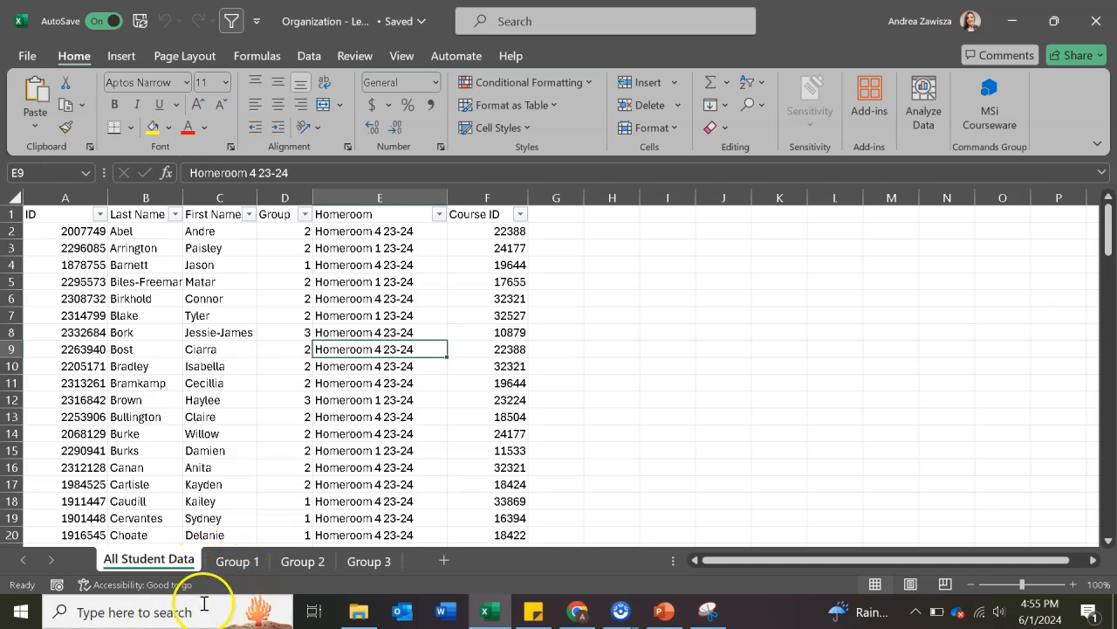
left_click(305, 214)
left_click(155, 407)
left_click(110, 423)
left_click(226, 570)
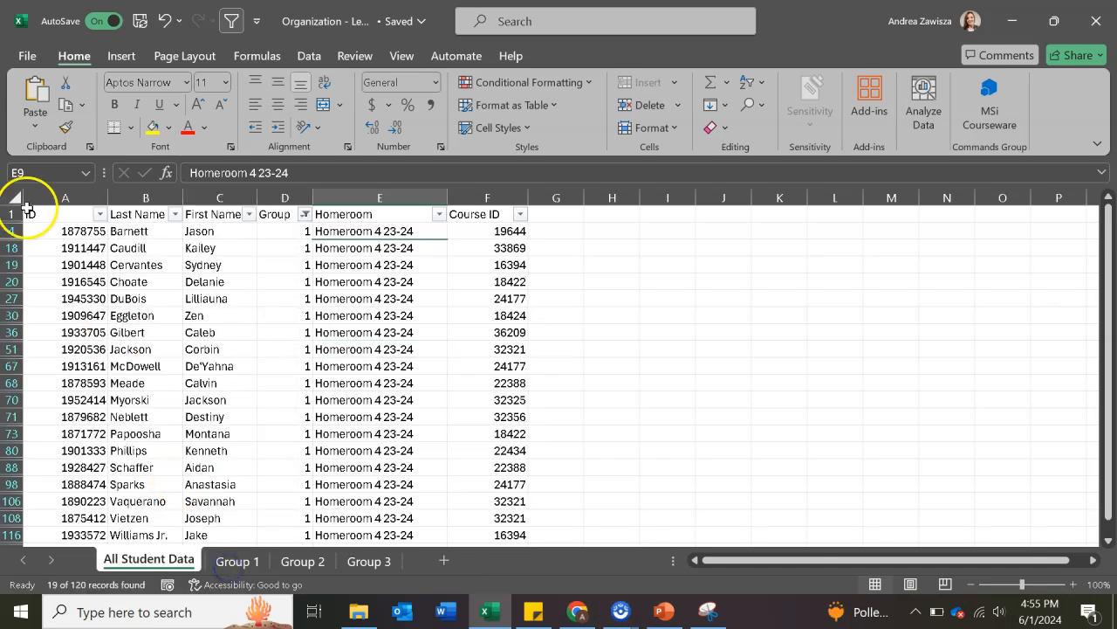
left_click(304, 214)
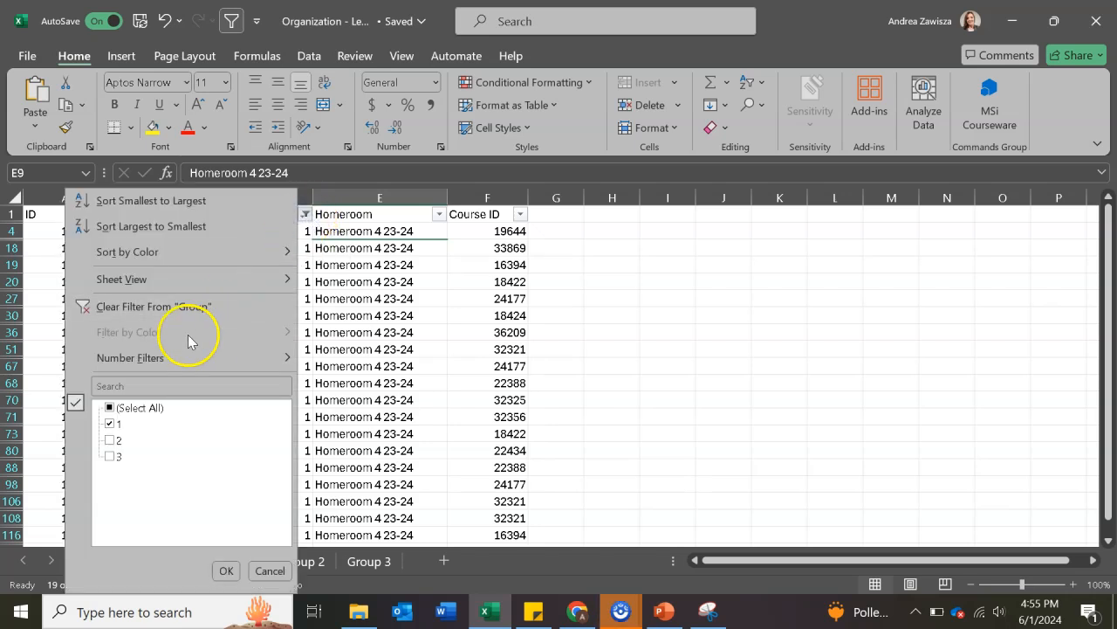
left_click(436, 336)
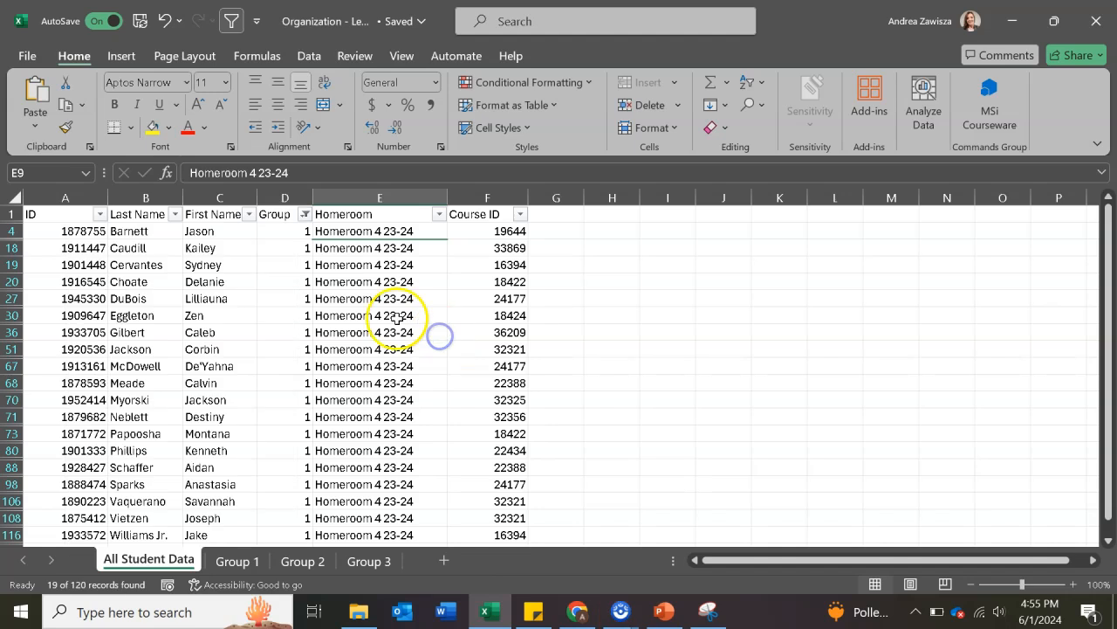
left_click(12, 195)
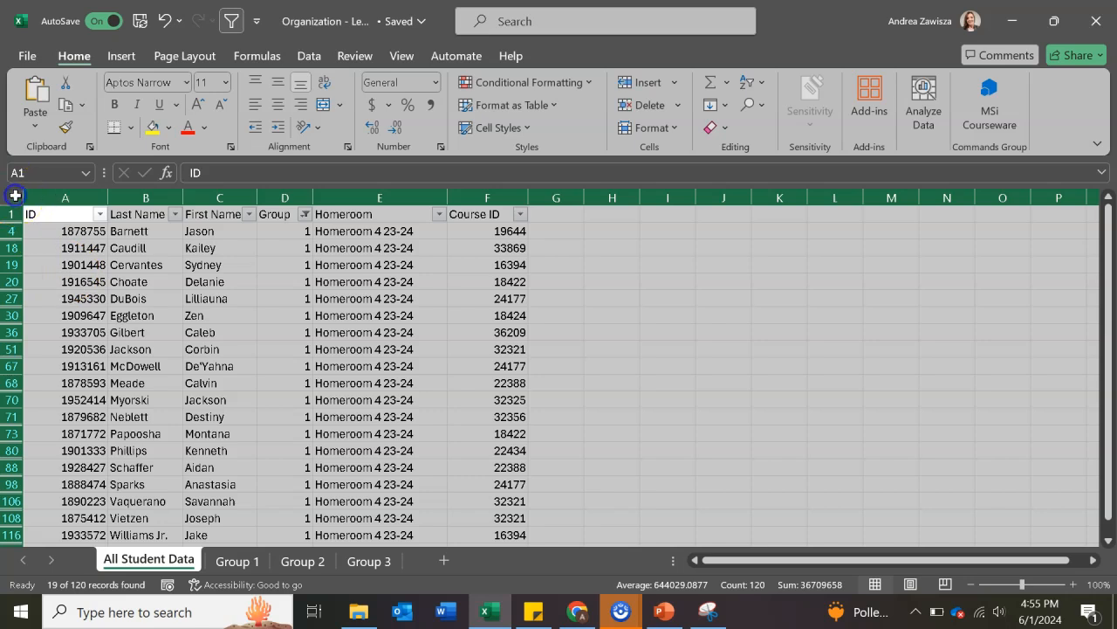
left_click(101, 259)
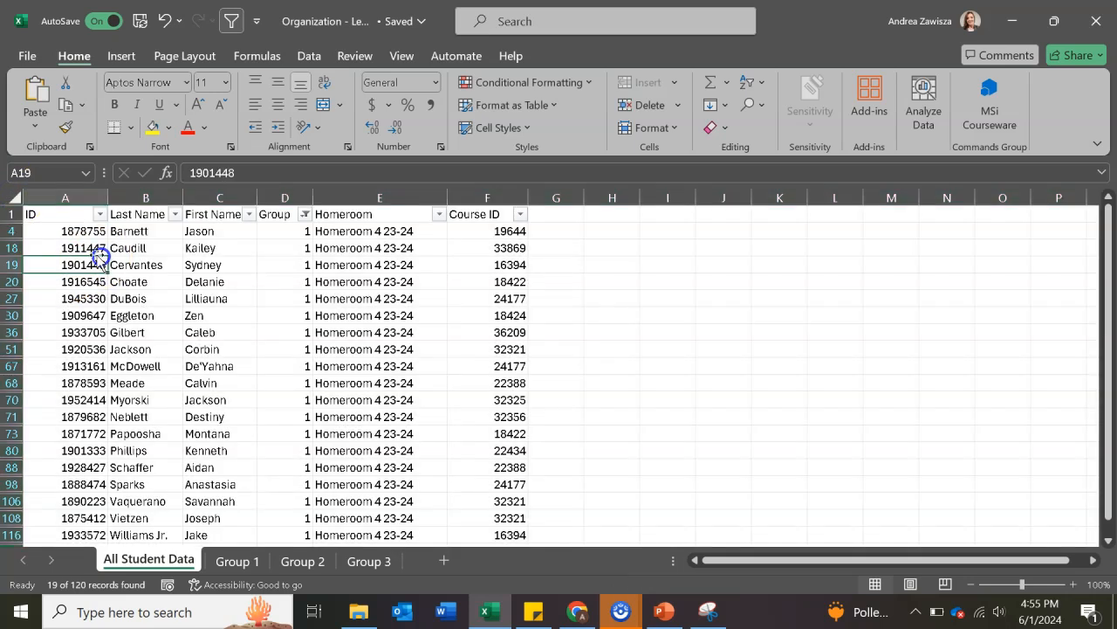
left_click(16, 203)
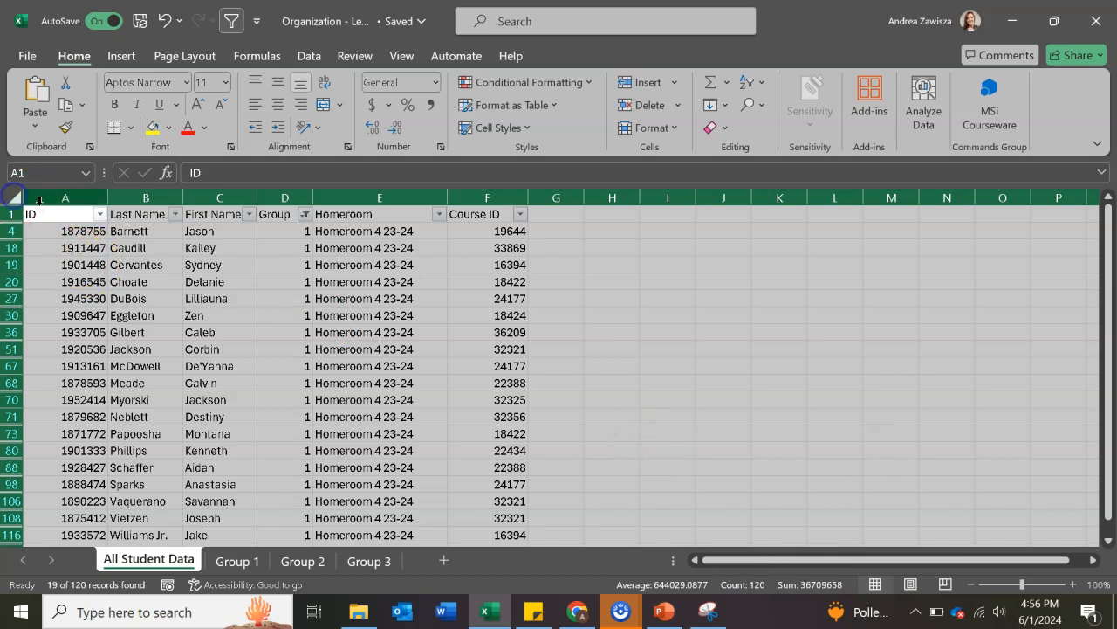
left_click(161, 283)
Step: Copy the filtered group 1 list on All Student Data, selecting from the ID header in A1 through G127
left_click_drag(82, 216, 610, 96)
left_click_drag(592, 194, 576, 297)
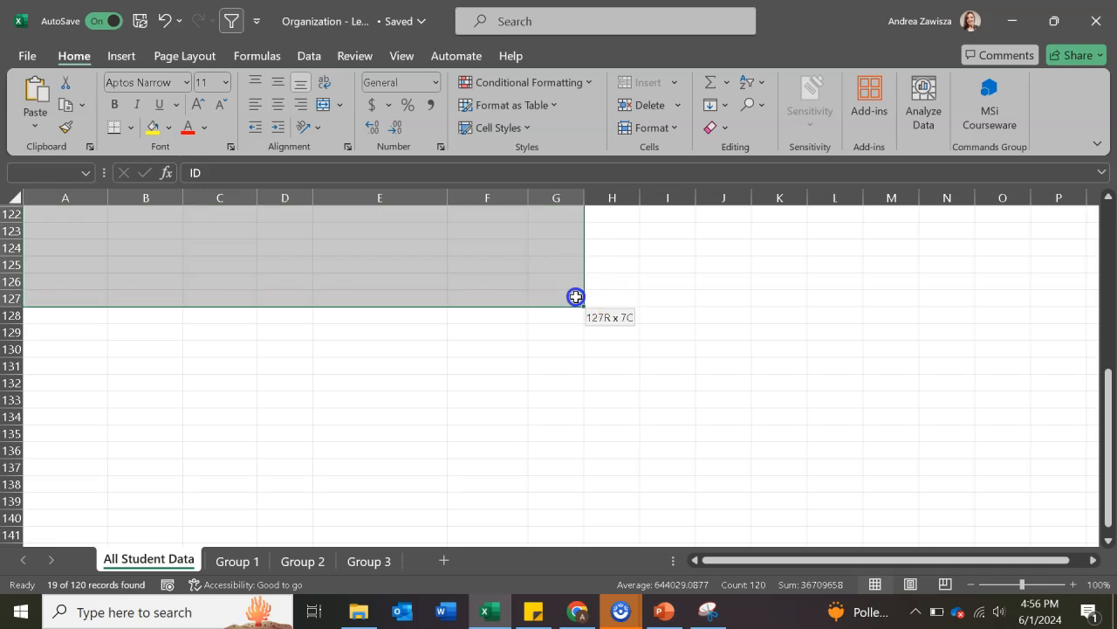
right_click(470, 241)
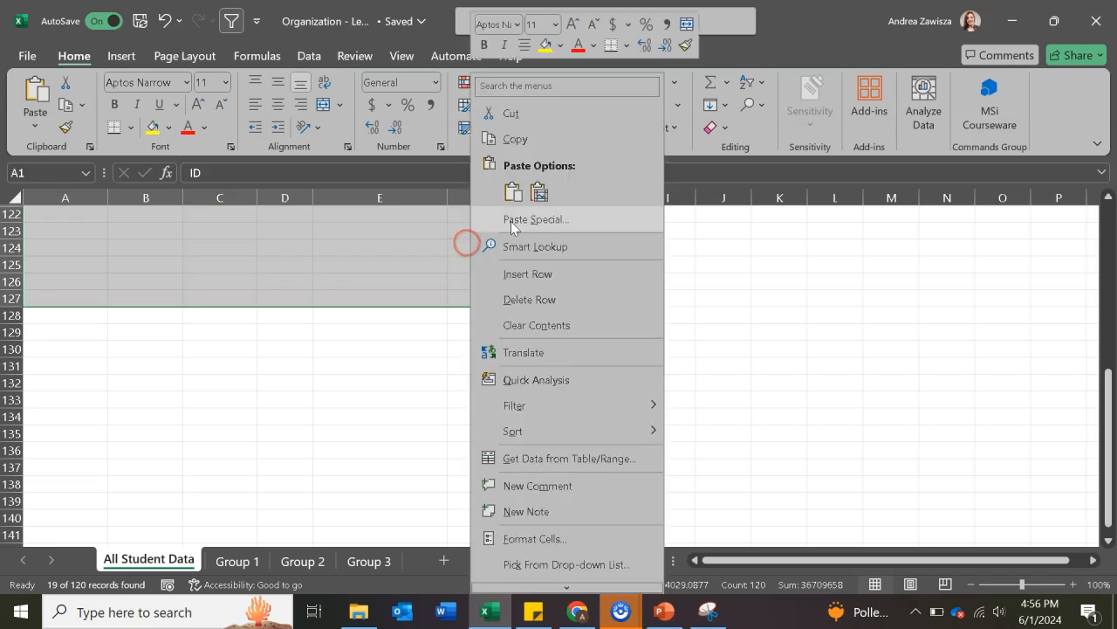
left_click(537, 139)
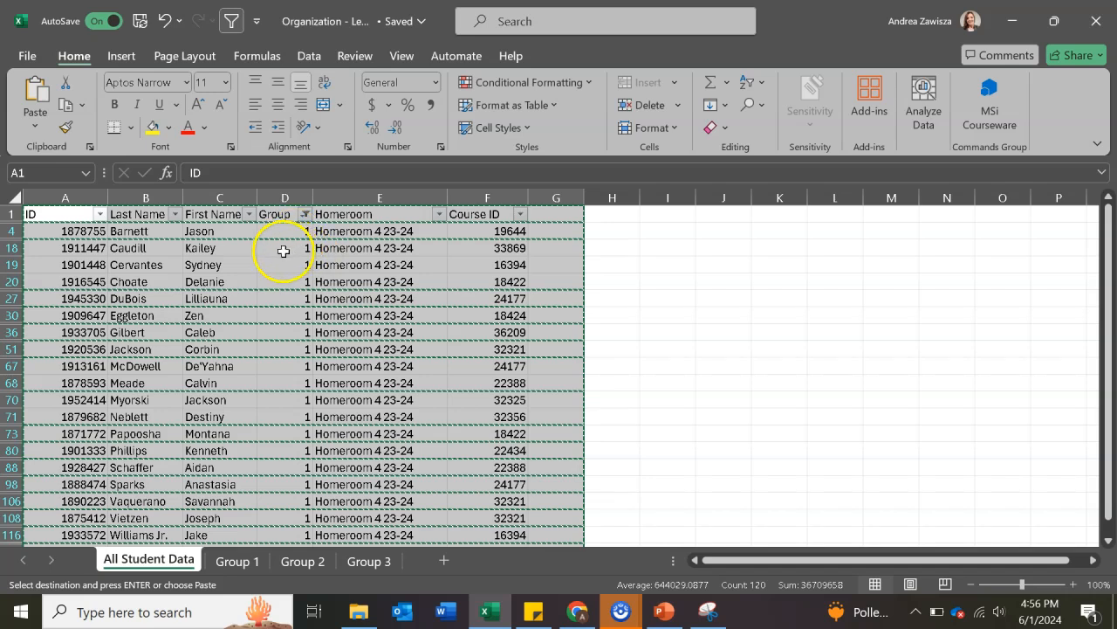
Step: Paste the copied group 1 rows into the Group 1 worksheet starting at cell A1
left_click(761, 84)
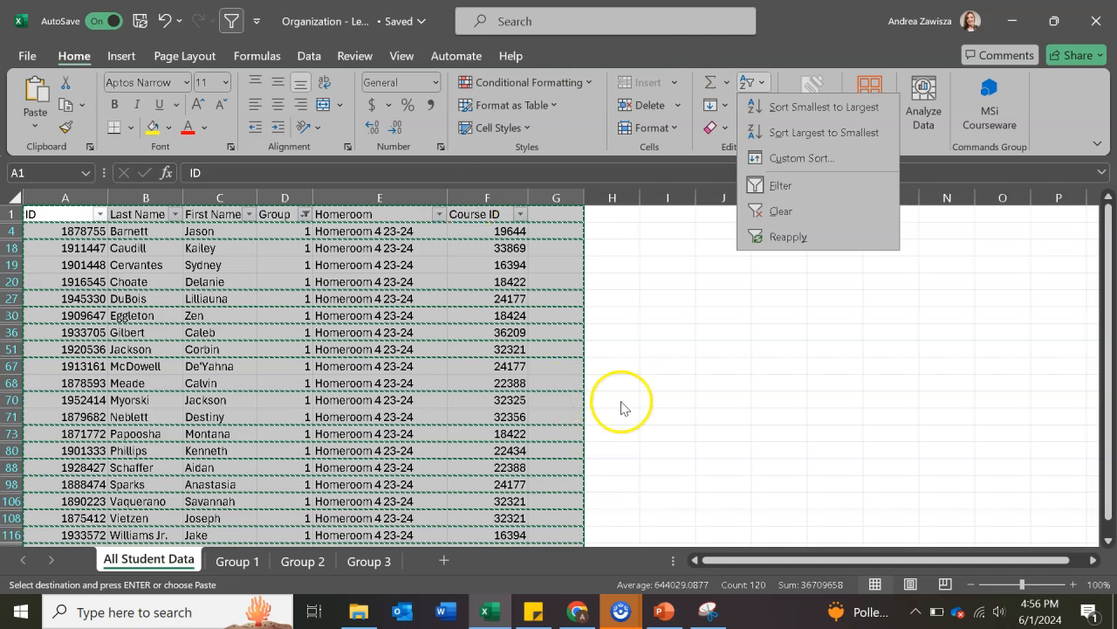
left_click(248, 298)
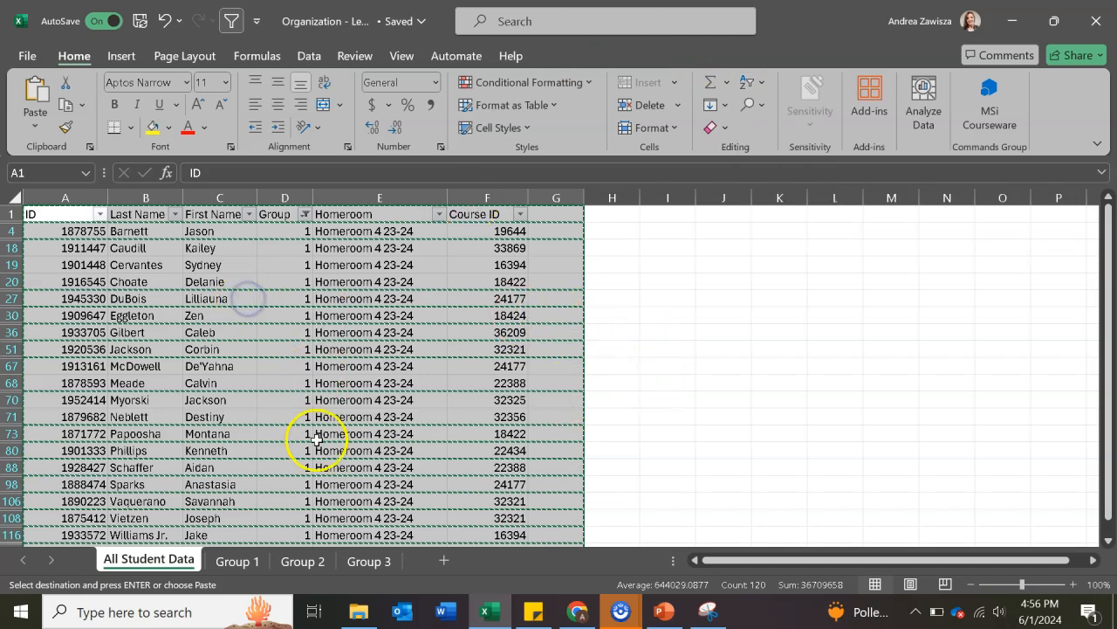
left_click(247, 556)
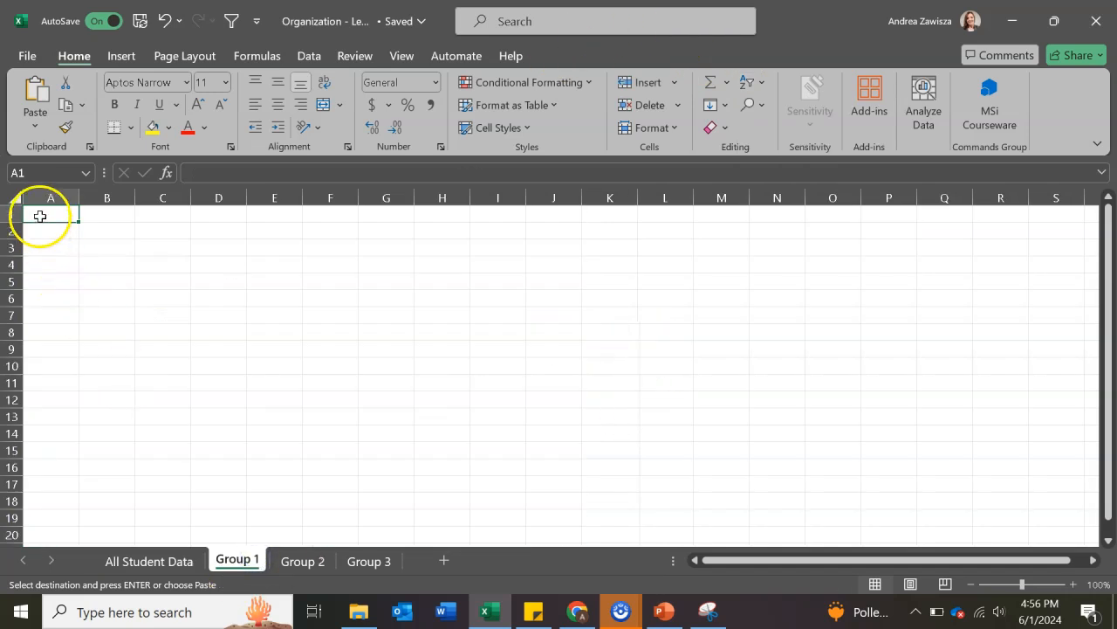
key("ctrl+v")
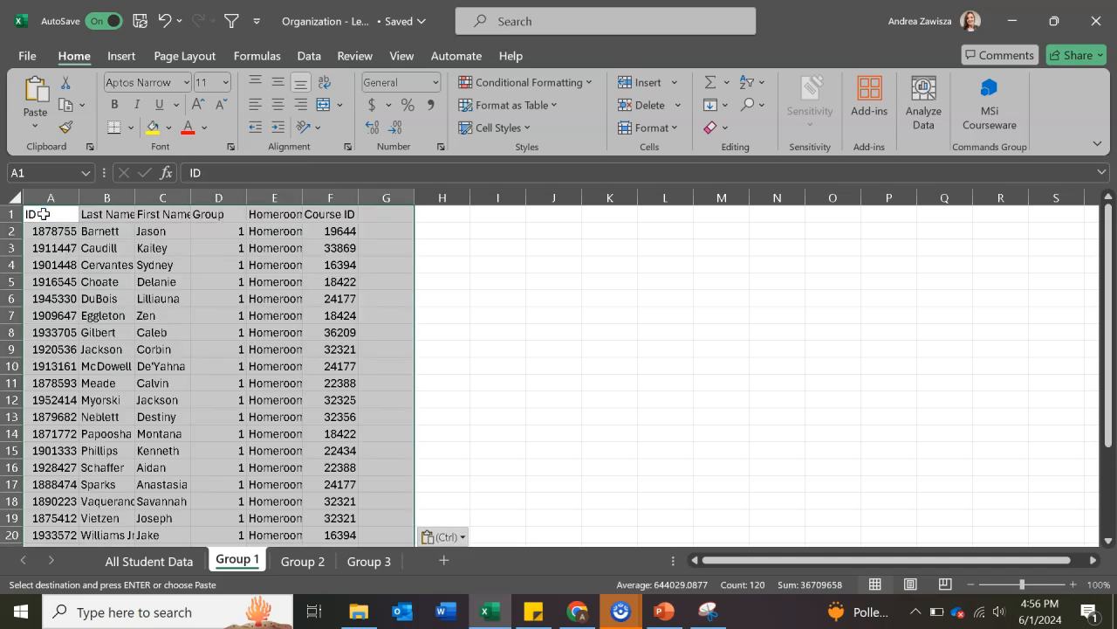
right_click(150, 254)
left_click(80, 223)
left_click_drag(306, 251, 324, 292)
left_click(203, 381)
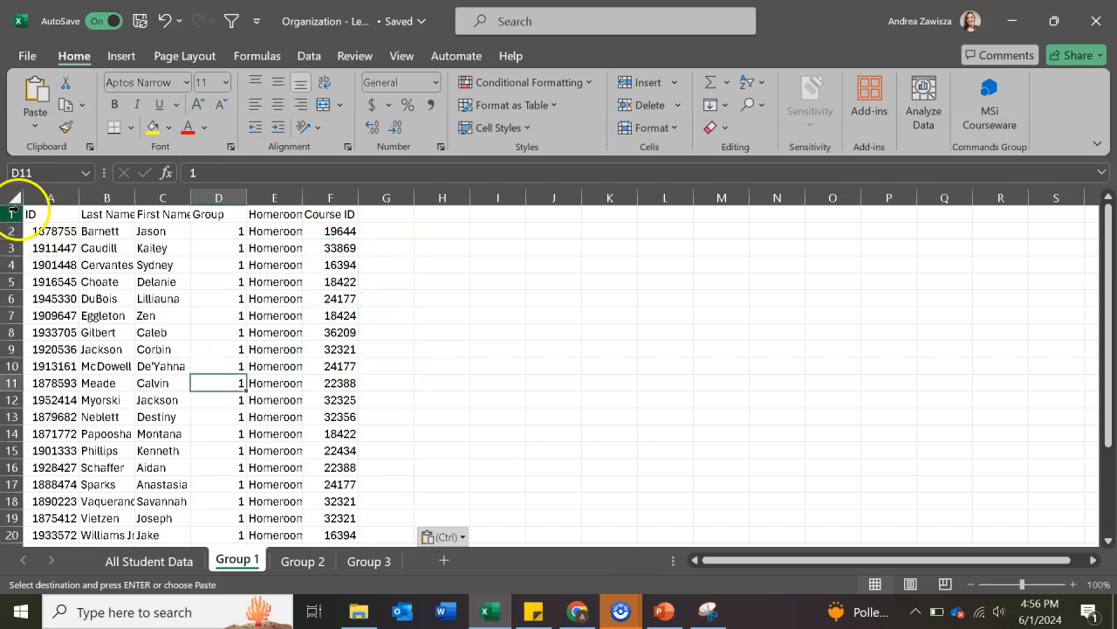
left_click(163, 248)
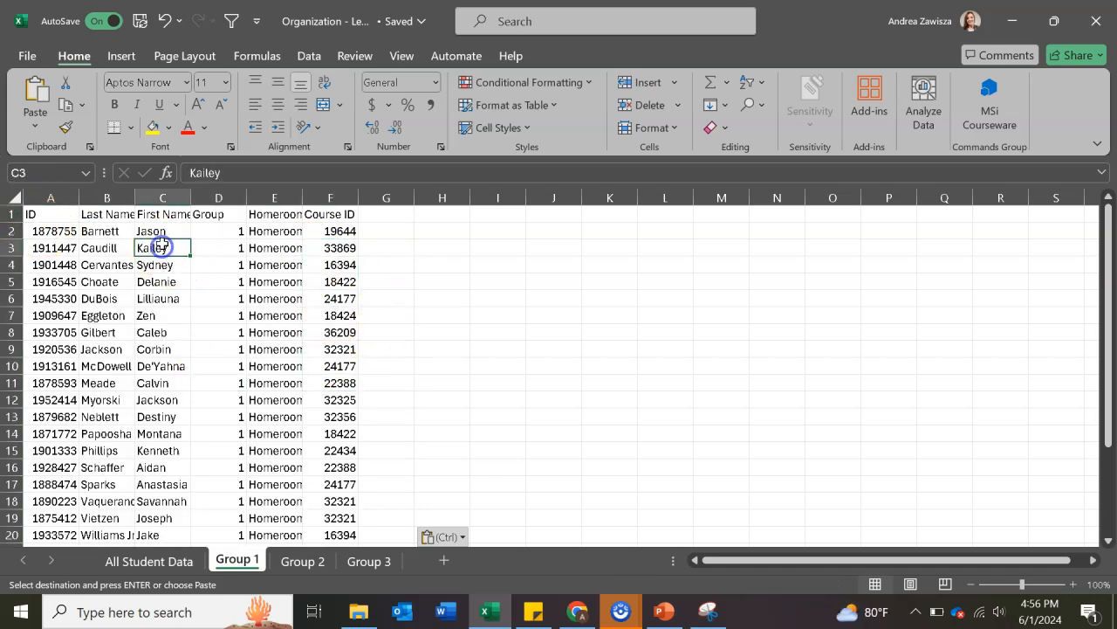
Step: Widen the Homeroom column on the Group 1 sheet to fit its text and return to the All Student Data sheet
left_click(289, 194)
left_click_drag(302, 200, 347, 200)
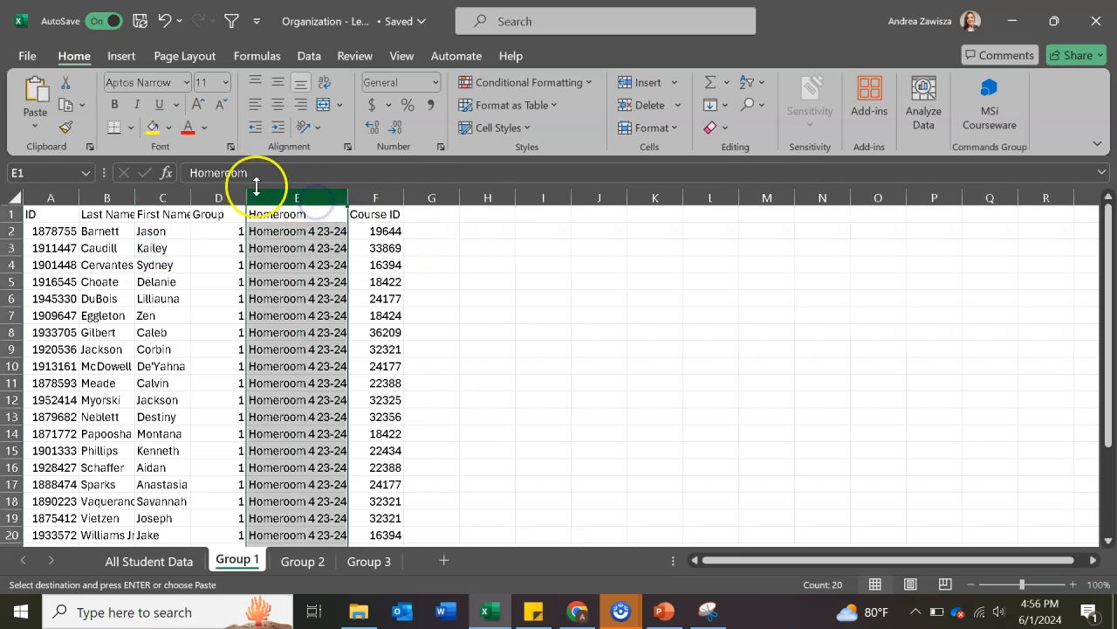
left_click_drag(346, 202, 369, 206)
left_click(524, 299)
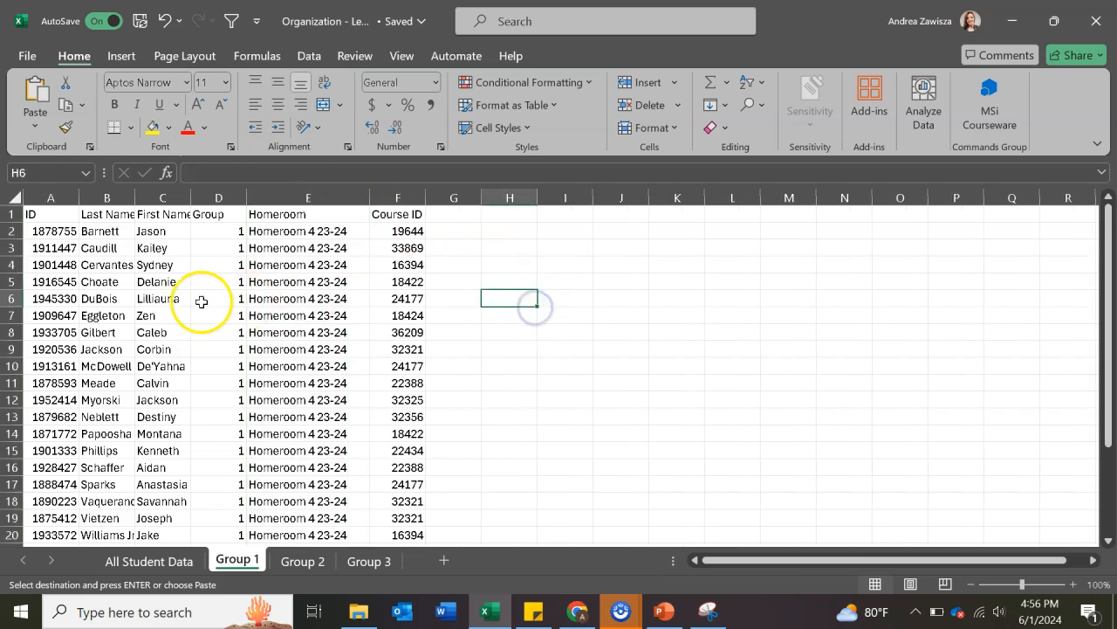
left_click(188, 559)
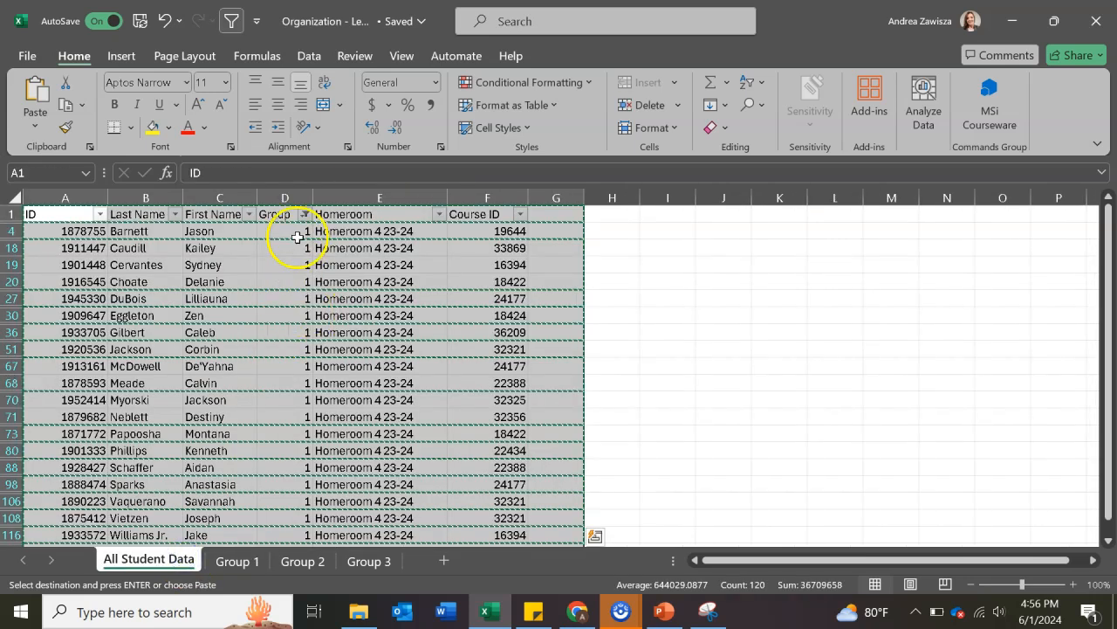
Step: Cancel the pending copy on All Student Data and filter the Group column to show only group 2
left_click(704, 285)
double_click(703, 287)
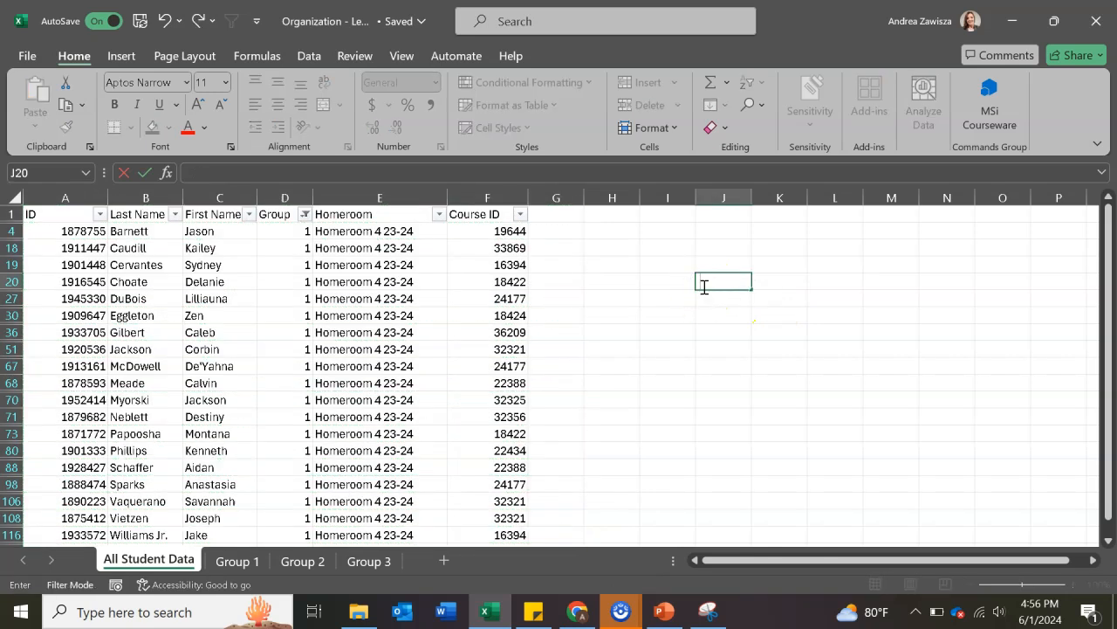
left_click(304, 214)
left_click(117, 408)
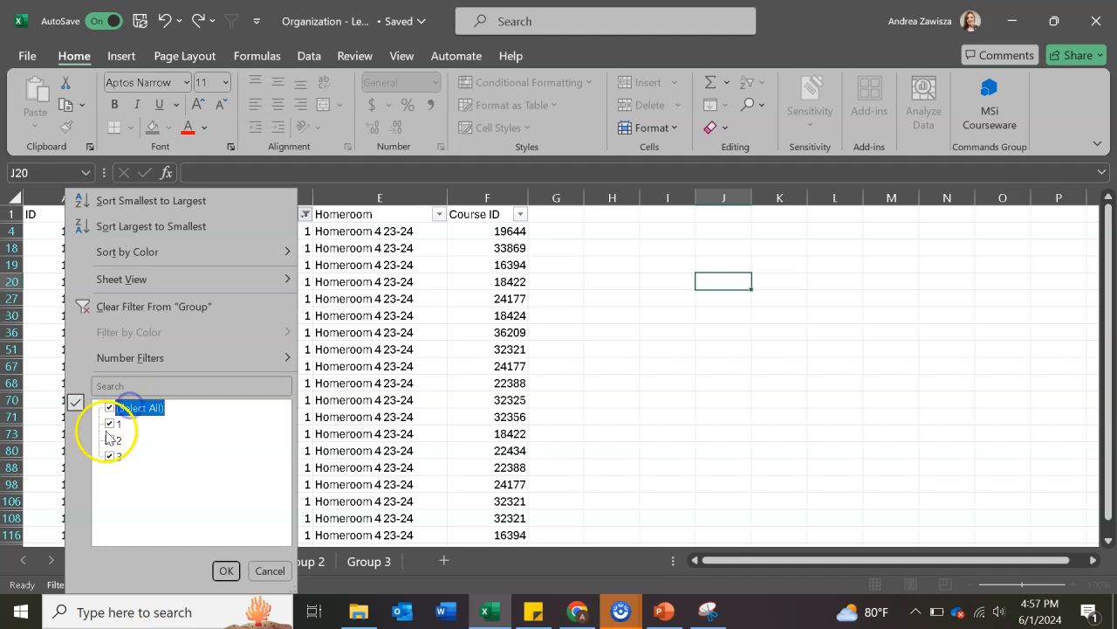
left_click(120, 408)
left_click(116, 440)
left_click(224, 570)
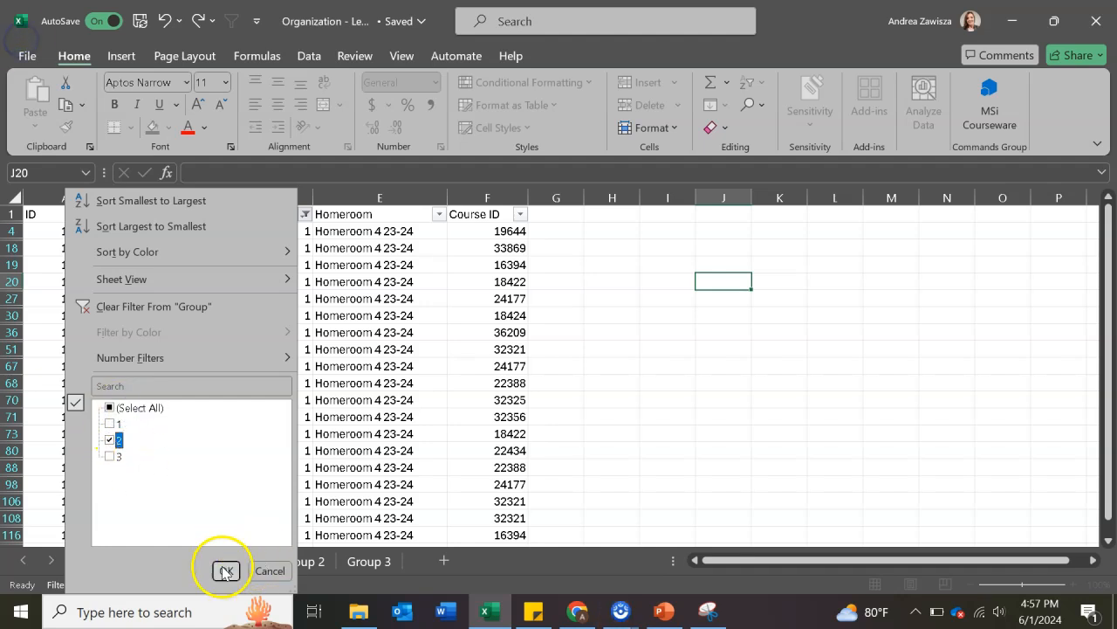
Step: Reset the Group column filter on All Student Data to show all groups
left_click(304, 214)
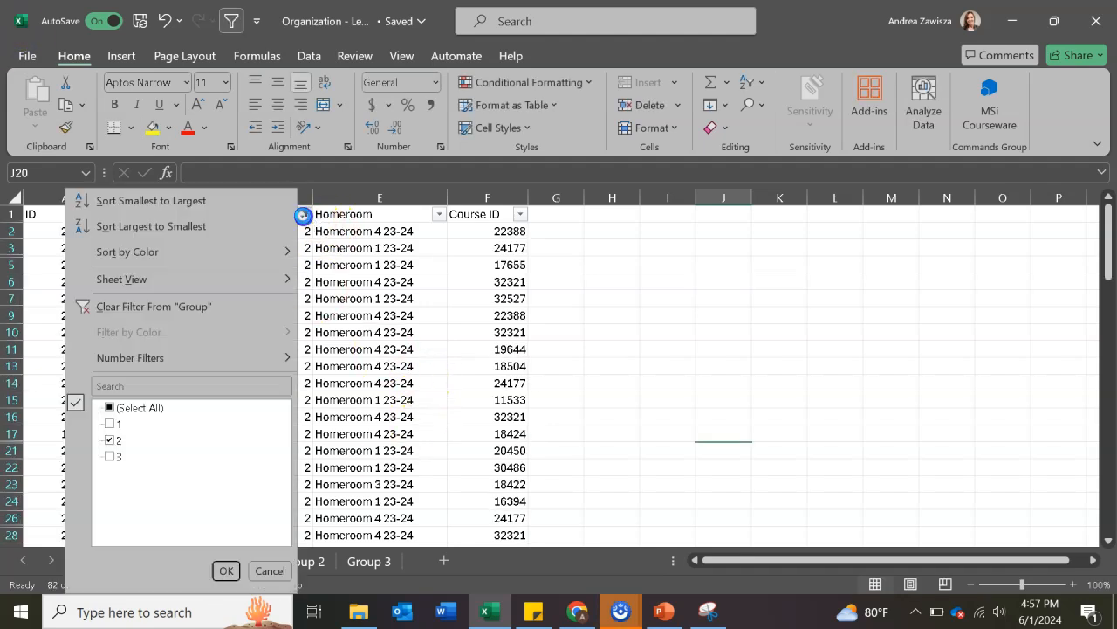
left_click(140, 408)
left_click(224, 572)
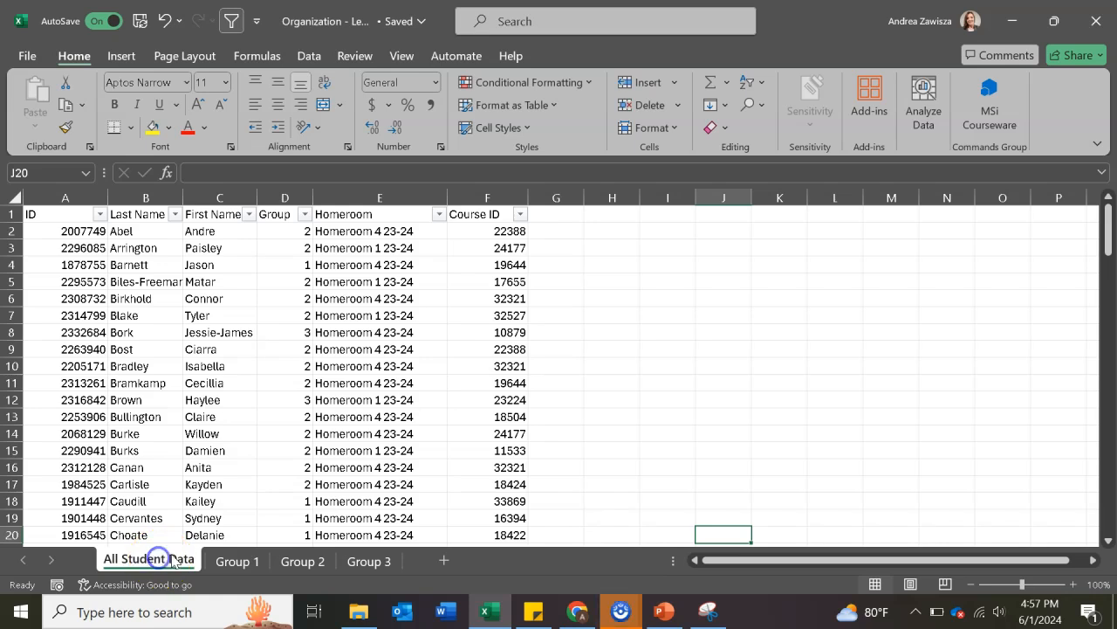
left_click(234, 561)
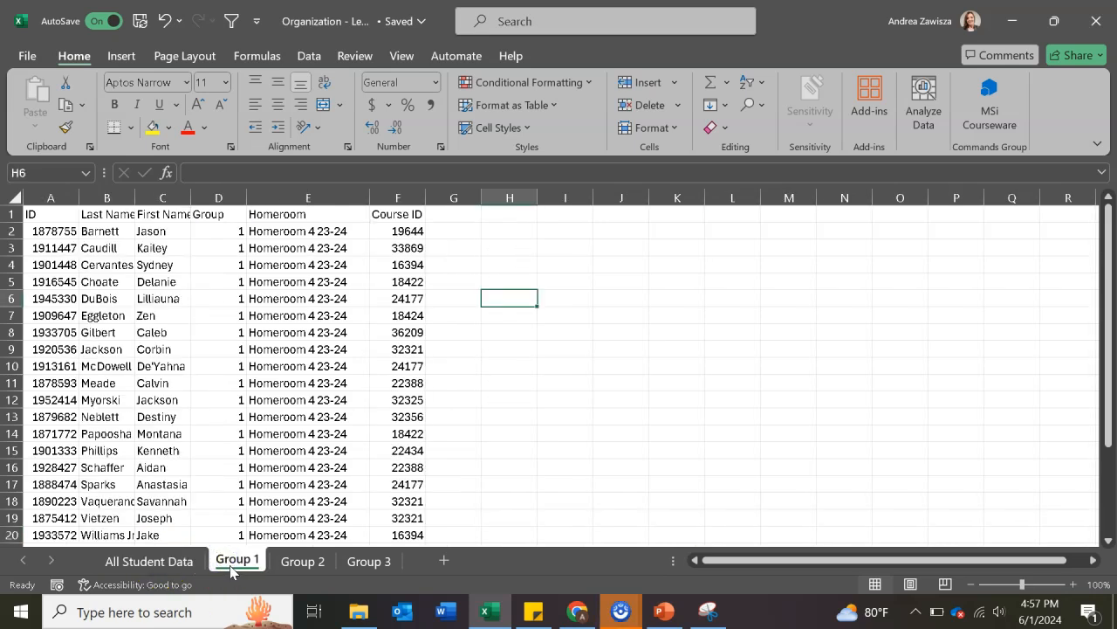
right_click(234, 565)
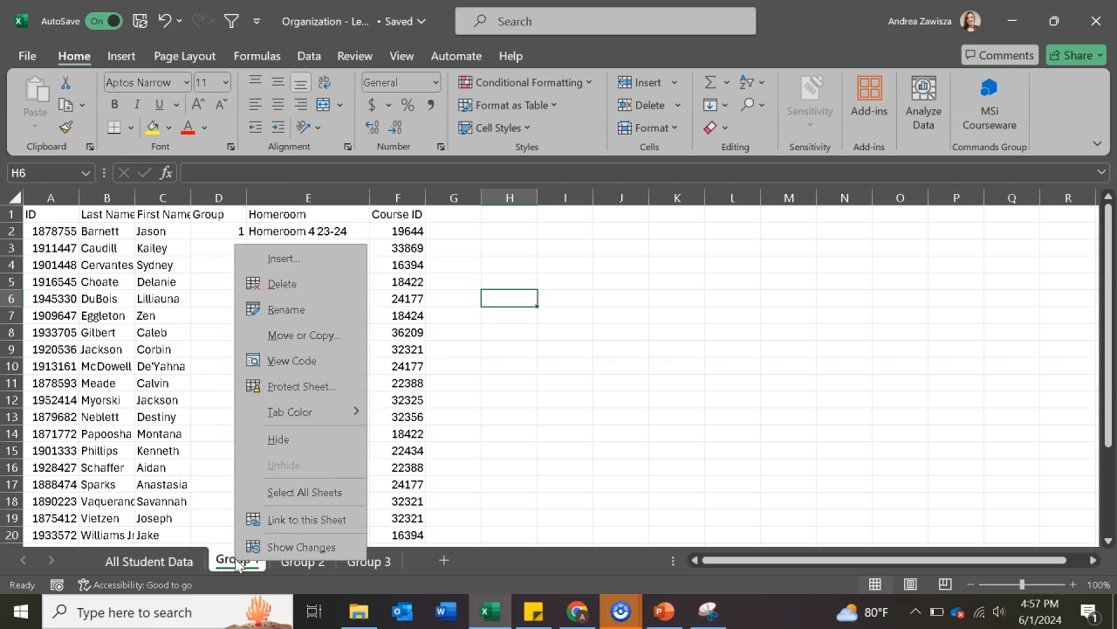
left_click(172, 563)
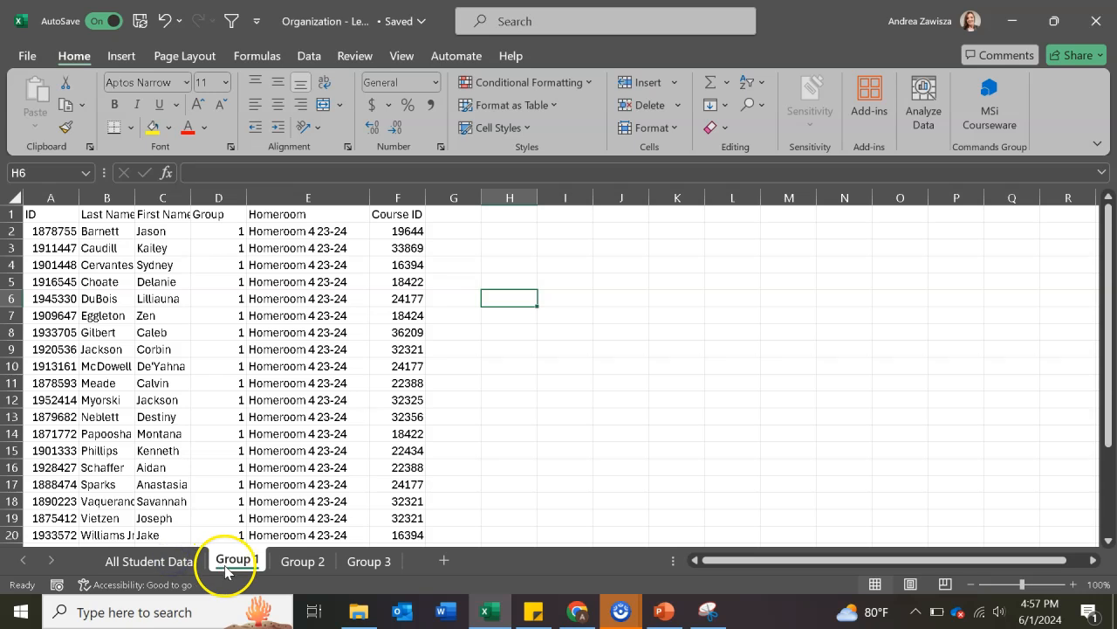
Step: Set the tab color of the All Student Data sheet to the standard yellow
left_click(162, 563)
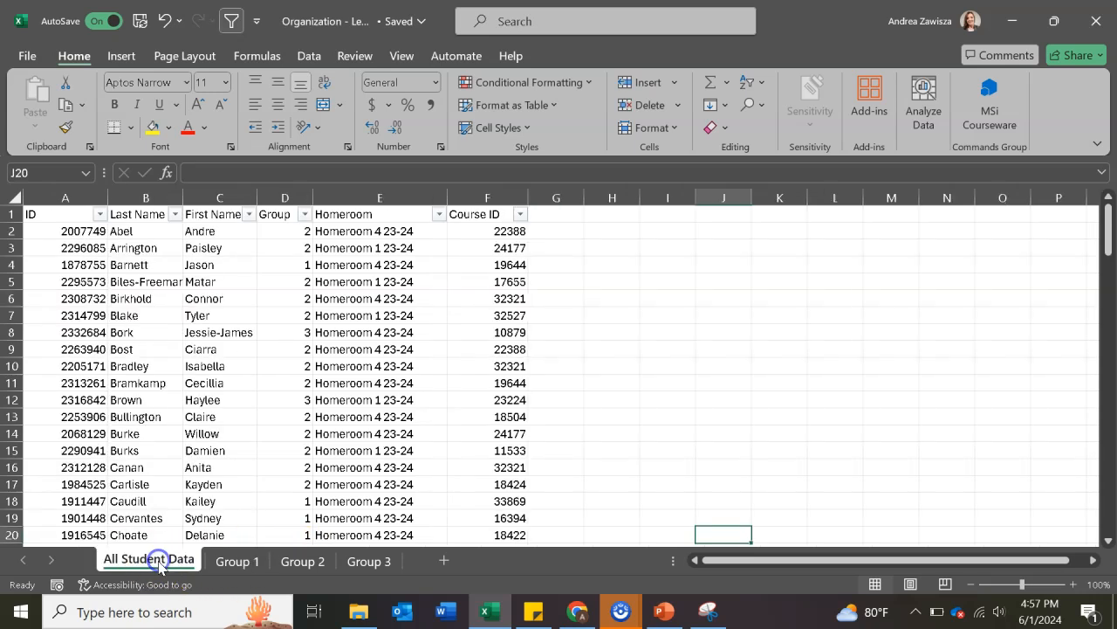
right_click(153, 568)
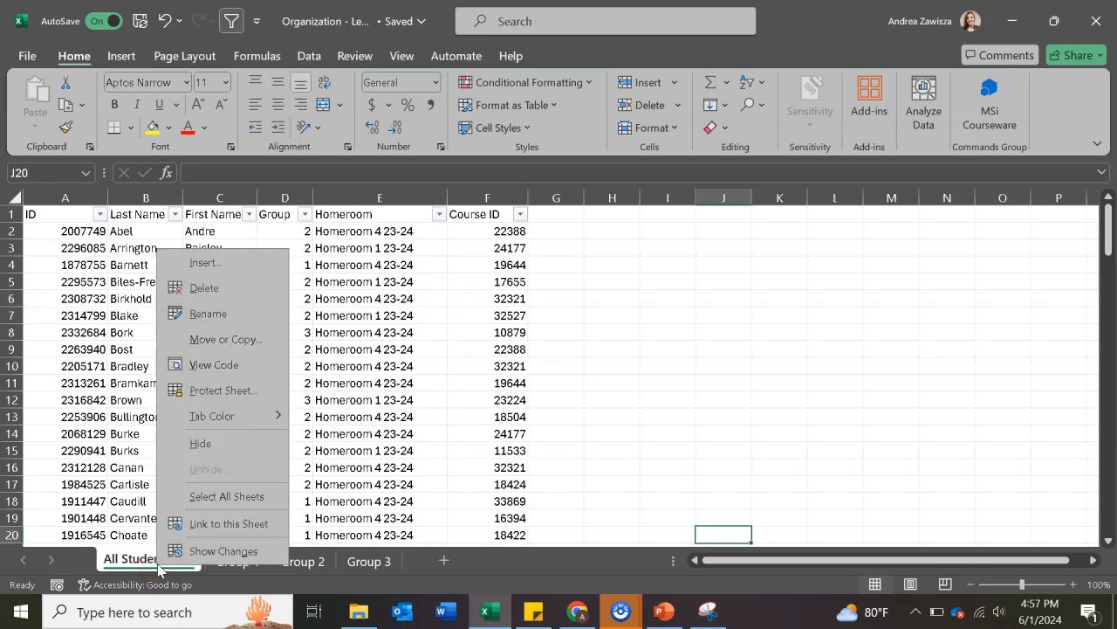
left_click(229, 419)
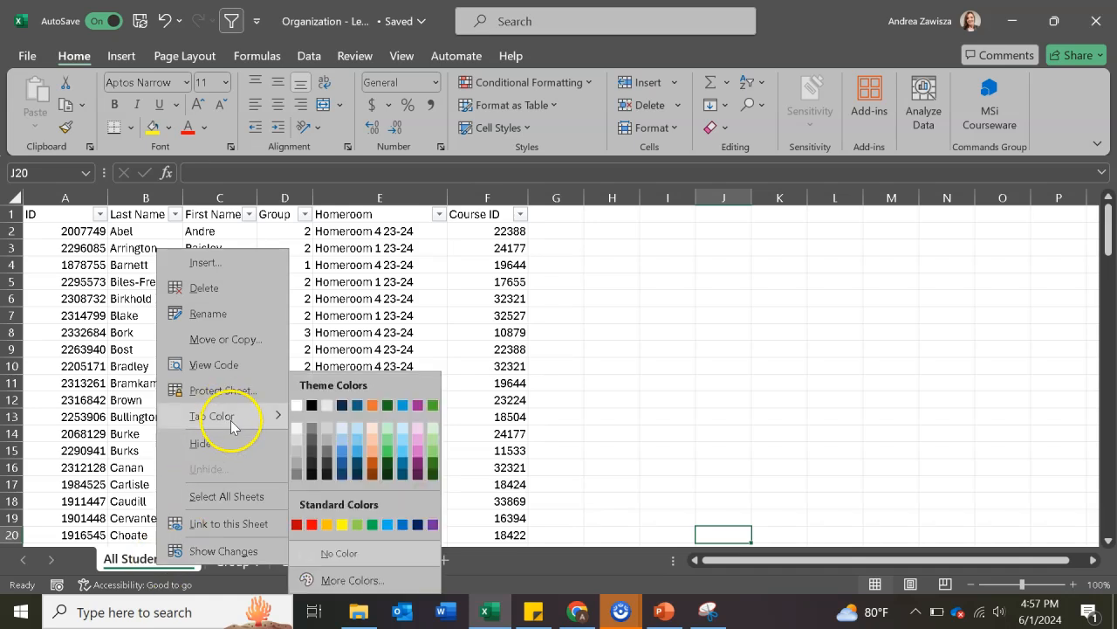
left_click(344, 525)
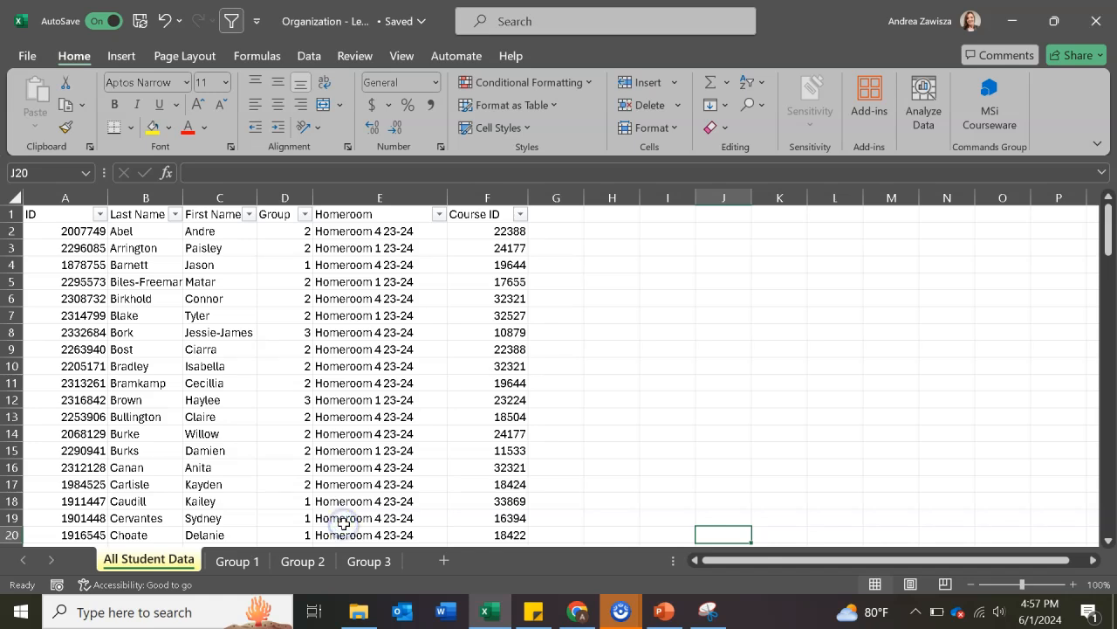
Step: Set the Group 1 sheet's tab color to a pink chosen from the extended standard color palette
left_click(245, 560)
right_click(235, 565)
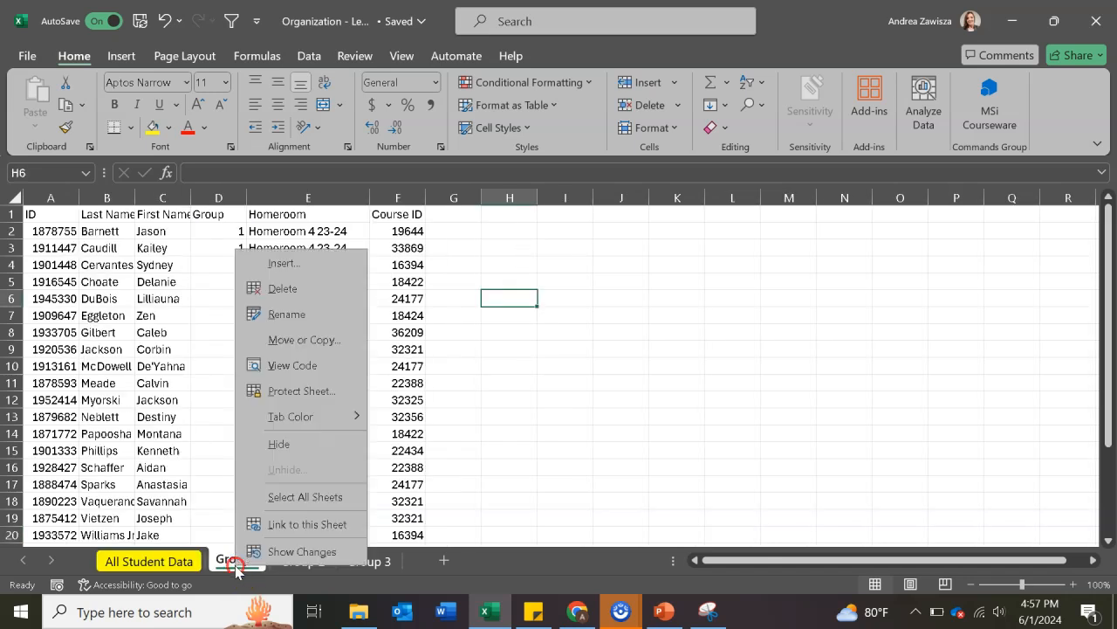
mouse_move(274, 422)
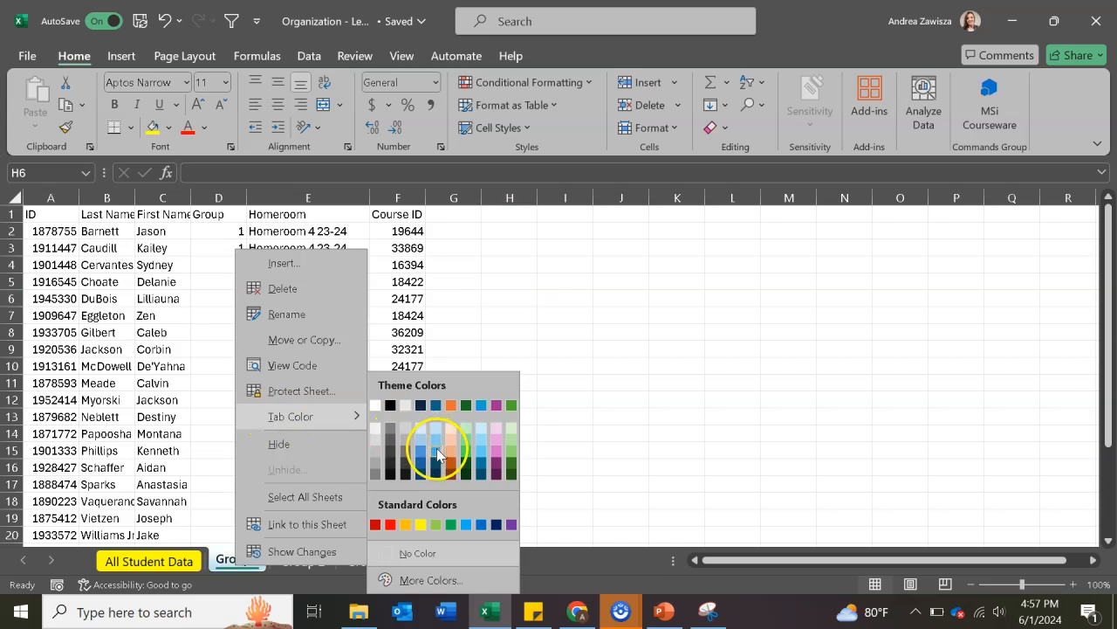
left_click(430, 581)
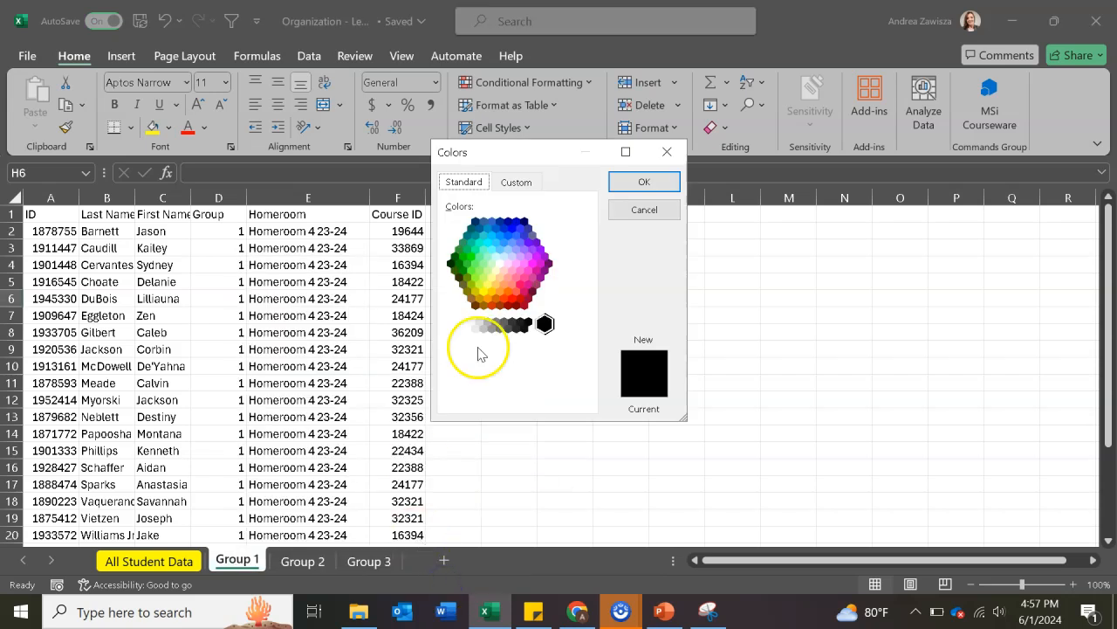
left_click(515, 285)
left_click(517, 277)
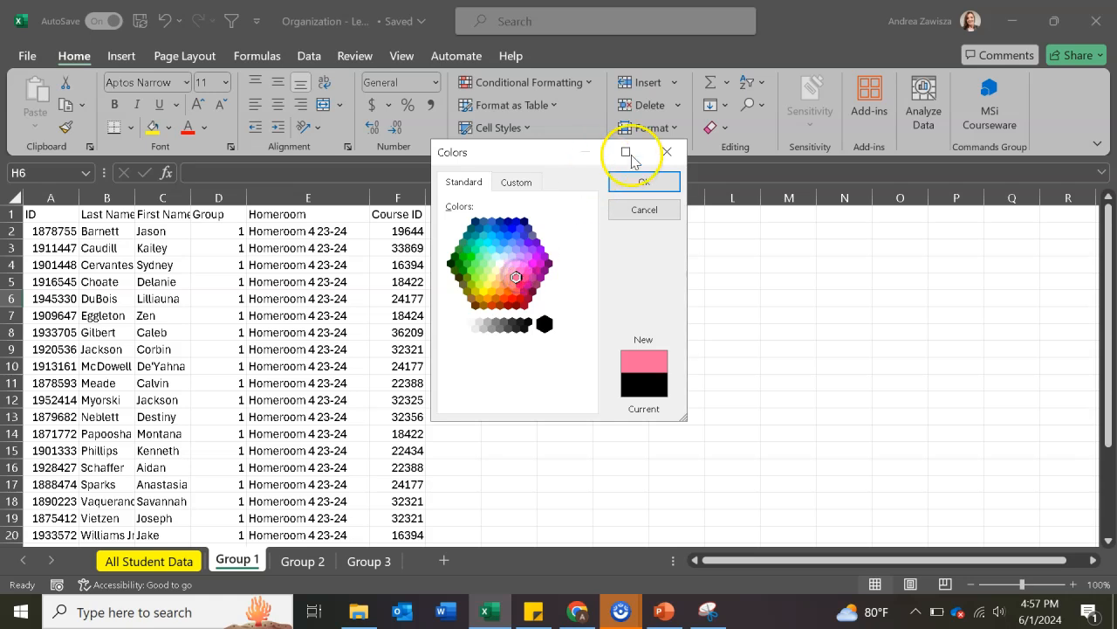
left_click(644, 182)
Step: Look through the All Student Data, Group 1, Group 2 and Group 3 sheets to review how the workbook is organized
left_click(301, 560)
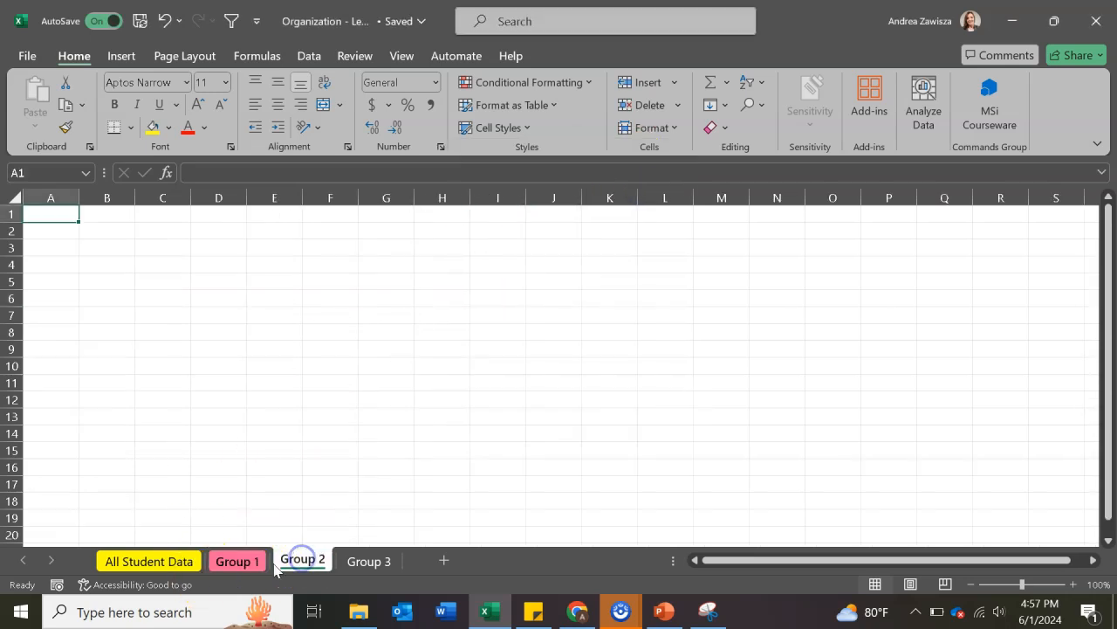
left_click(148, 561)
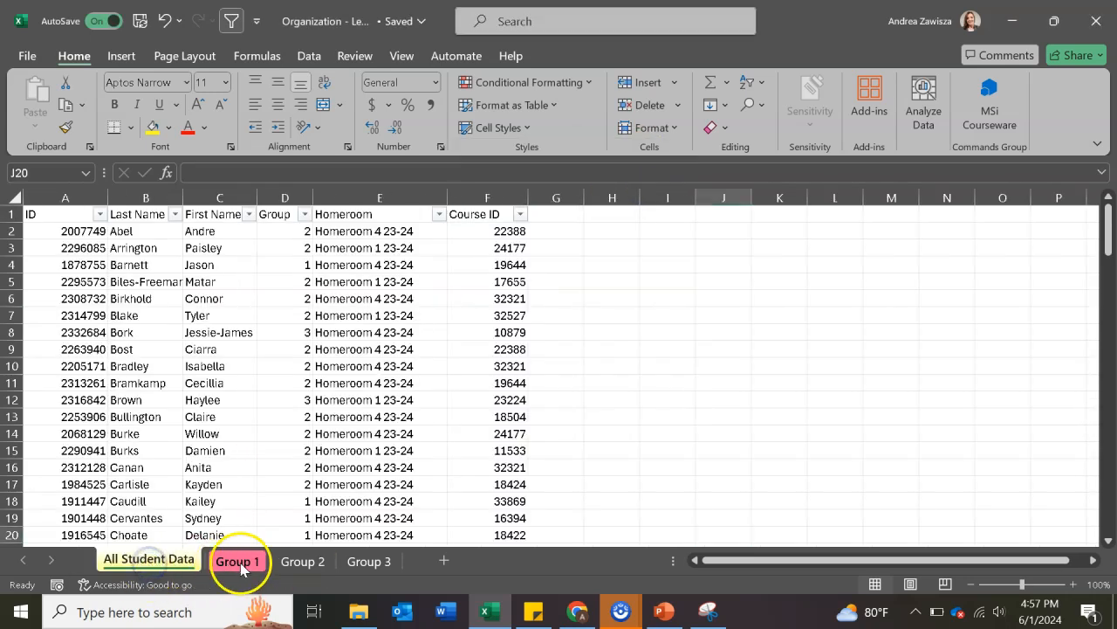
left_click(240, 562)
left_click(302, 560)
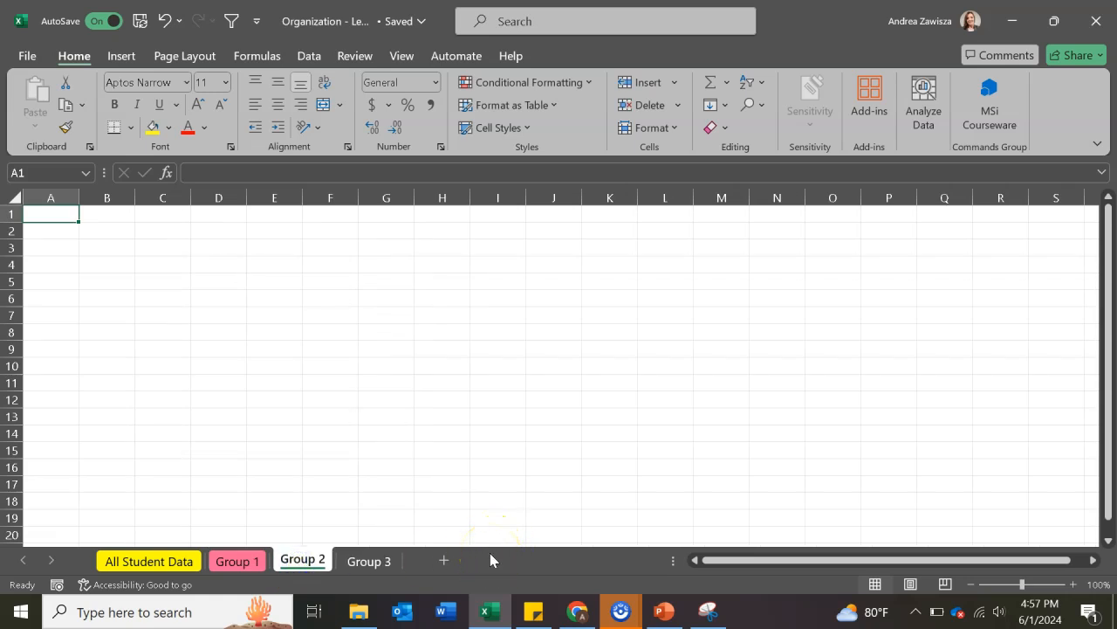
left_click(144, 558)
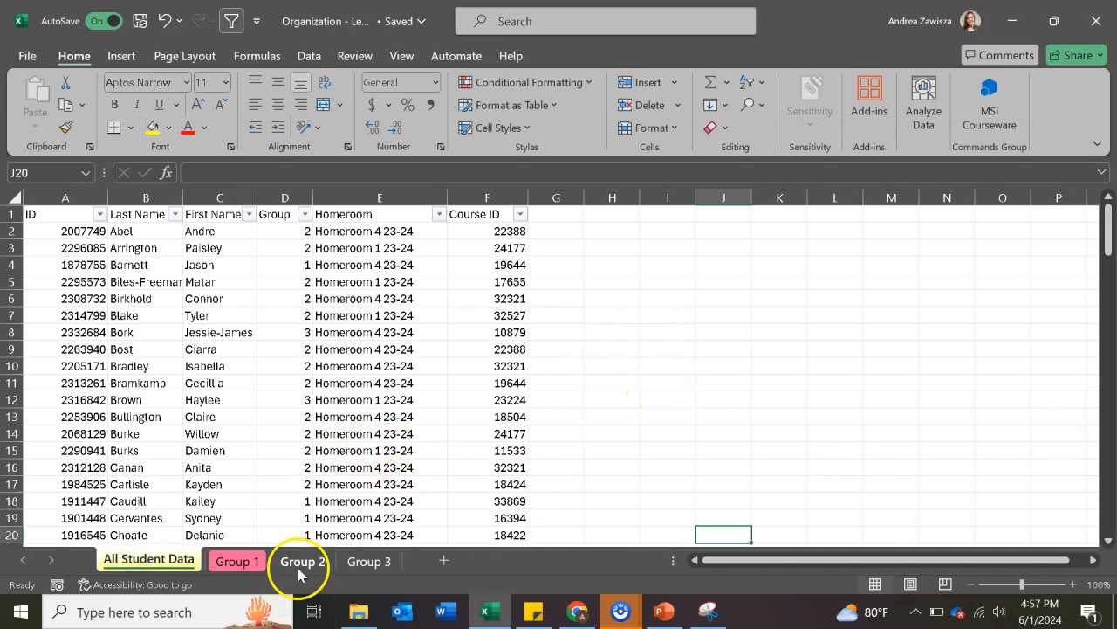
left_click(298, 568)
left_click(373, 562)
left_click(226, 566)
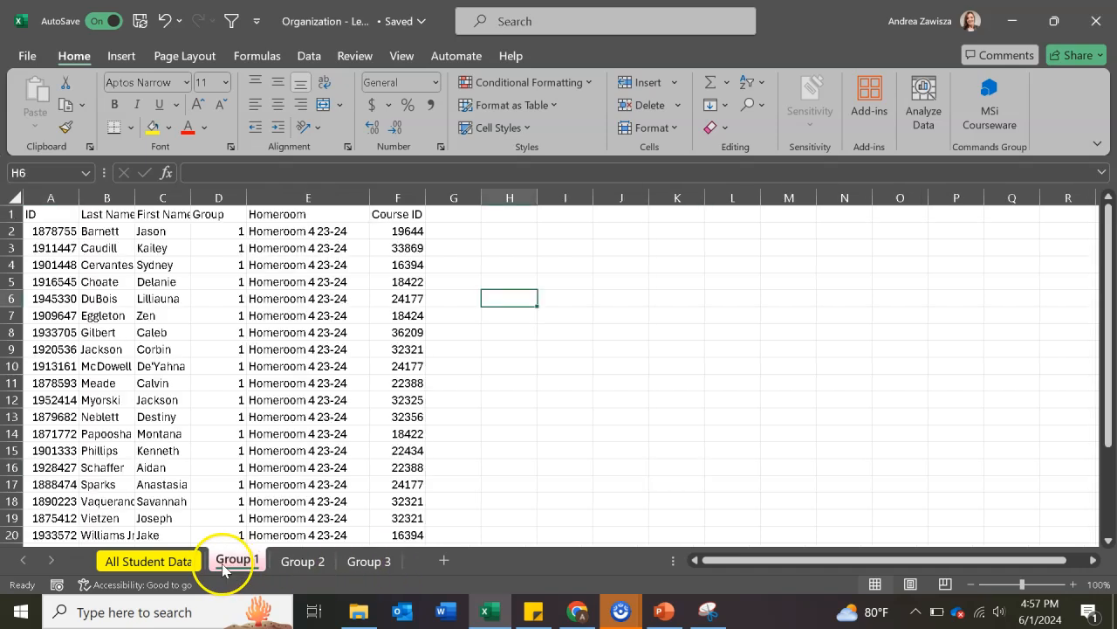
Step: Hide the All Student Data sheet
left_click(163, 562)
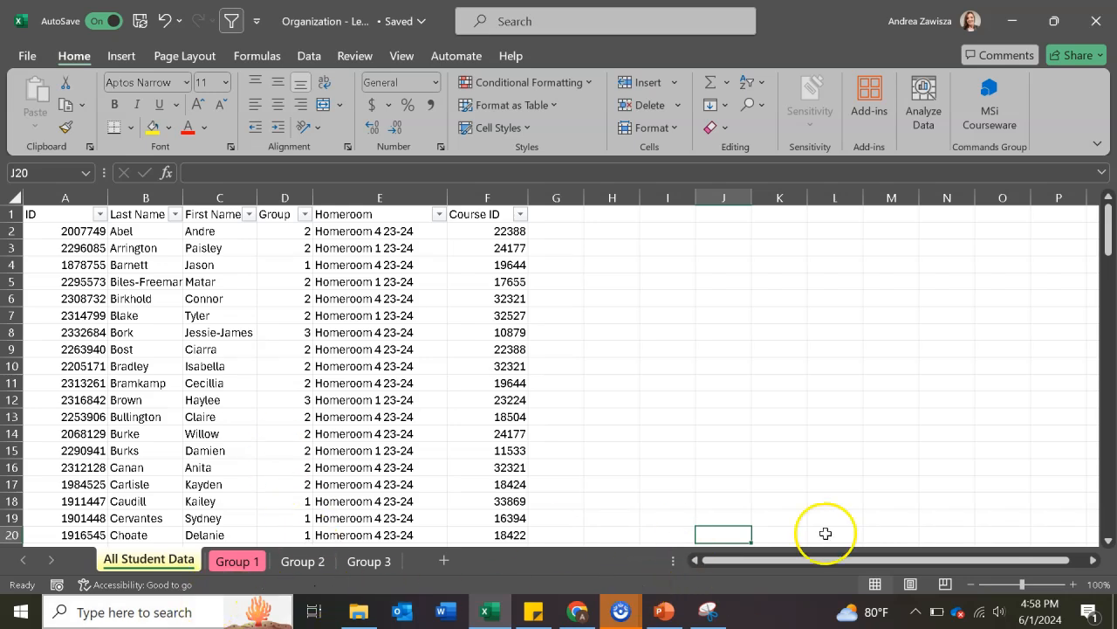
right_click(156, 561)
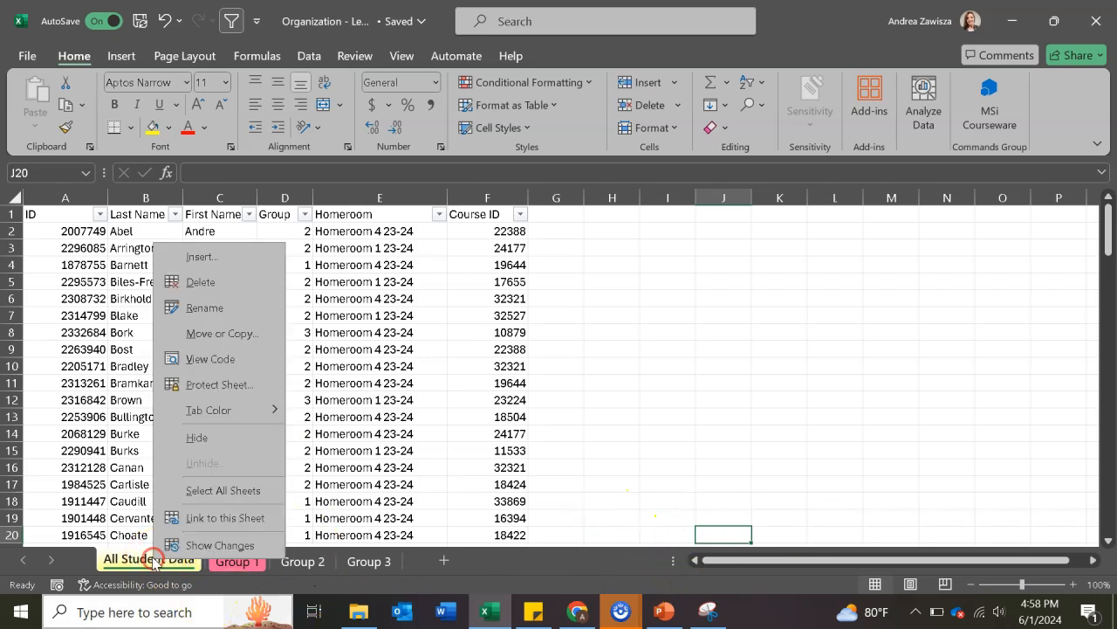
left_click(194, 437)
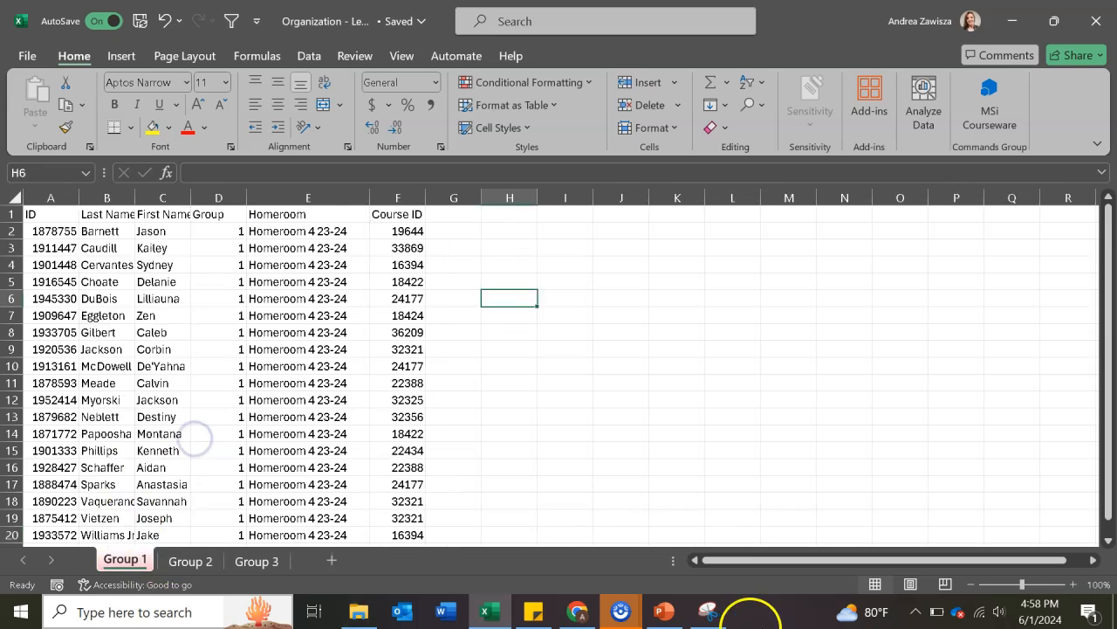
Step: Unhide the All Student Data sheet
left_click(789, 347)
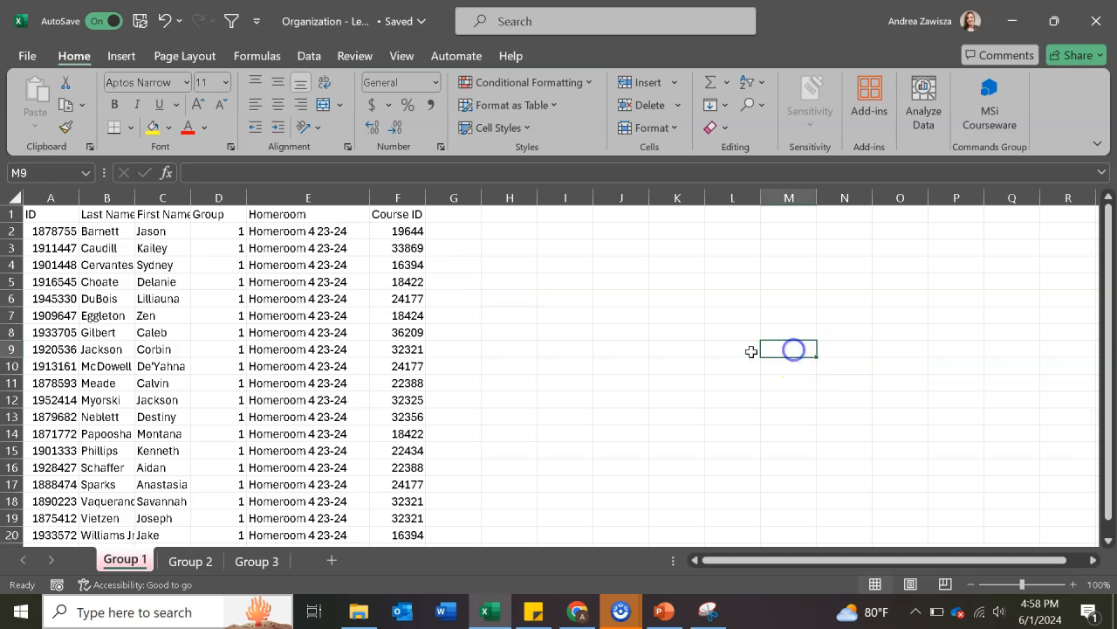
right_click(179, 560)
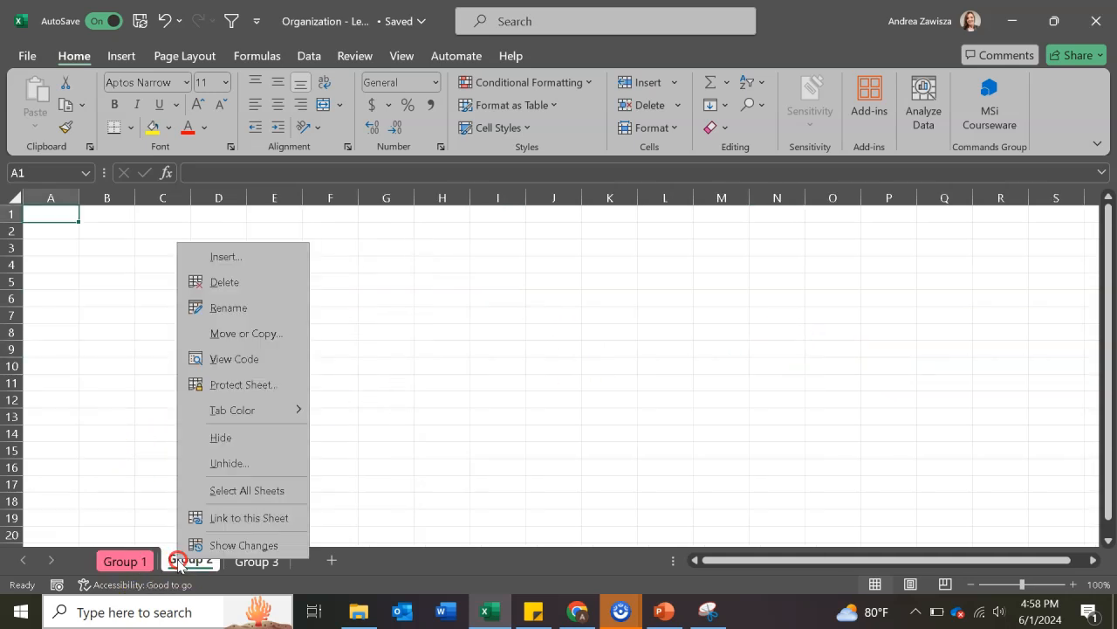
left_click(219, 463)
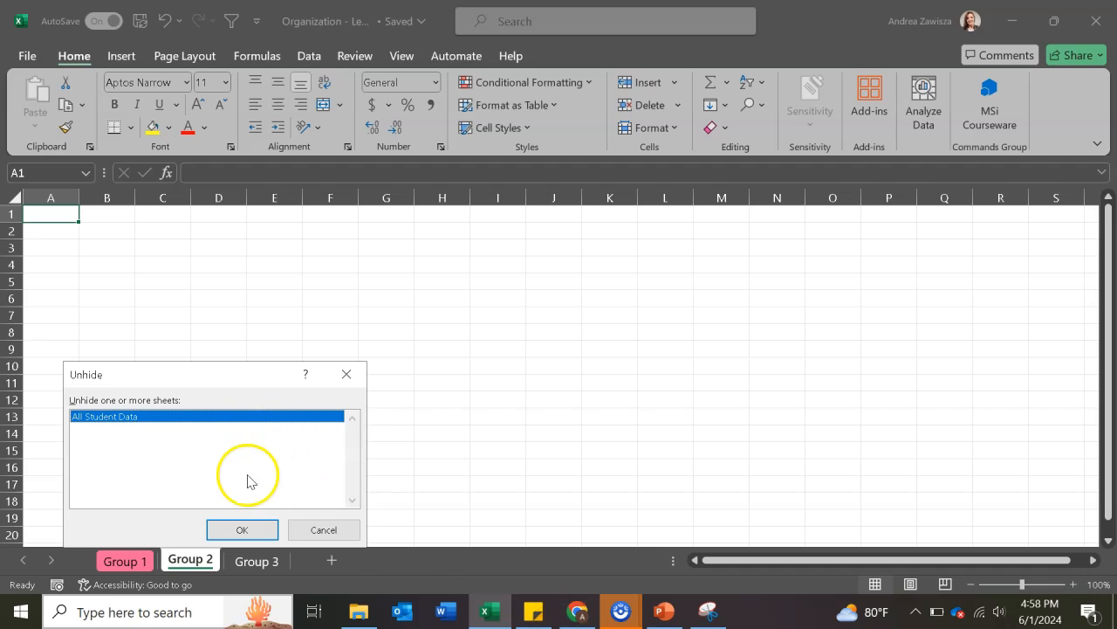
left_click(243, 530)
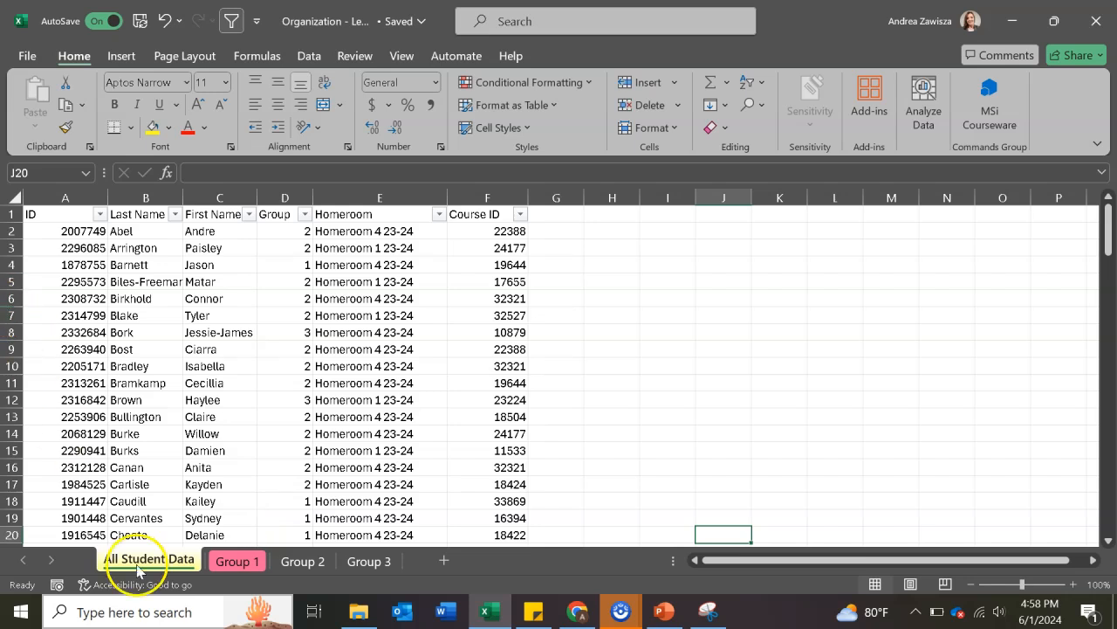